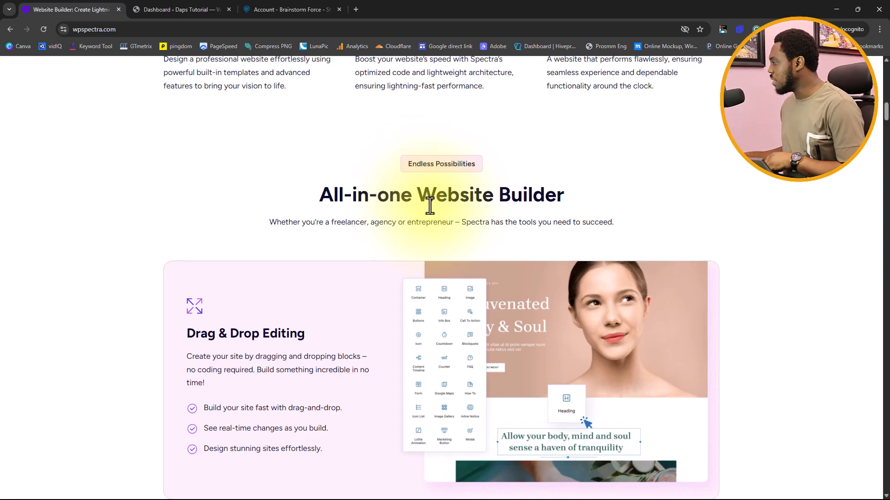
Review the Spectra website's feature sections, from the all-in-one website builder down to the Spectra Pro toolkit
scroll(426, 199, down, 3)
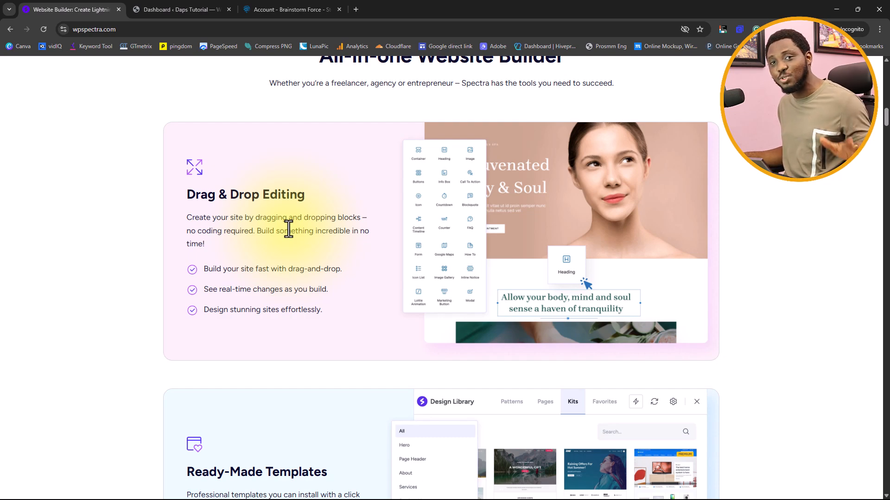
scroll(320, 231, down, 10)
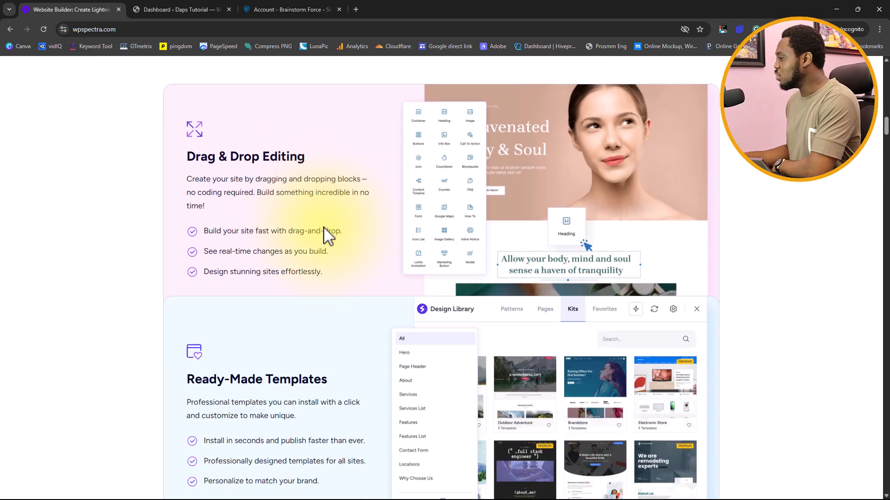
scroll(329, 236, down, 8)
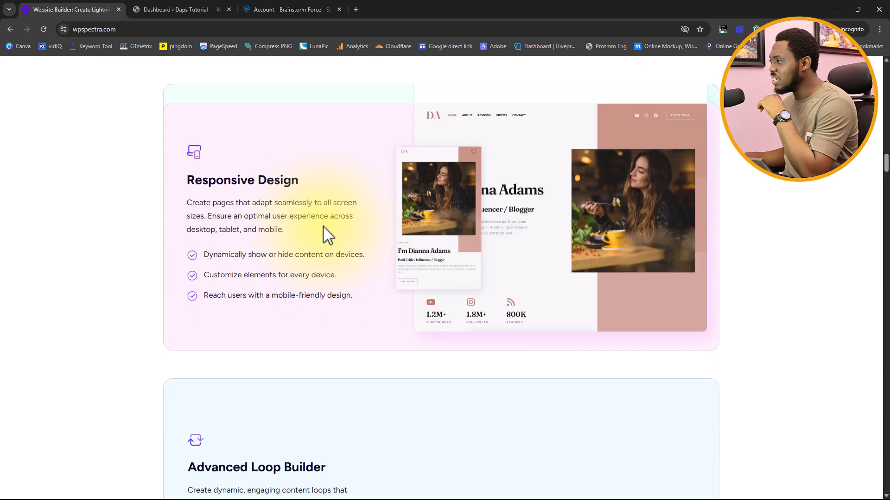
scroll(325, 236, down, 8)
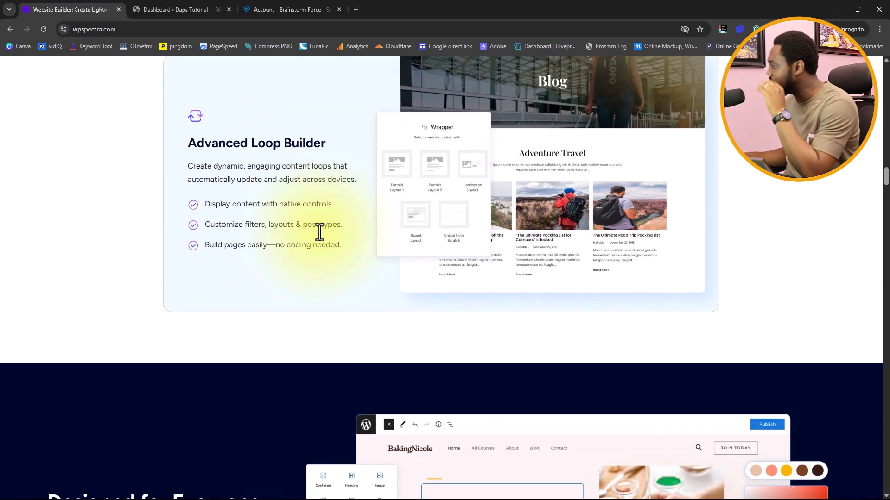
scroll(317, 235, down, 1)
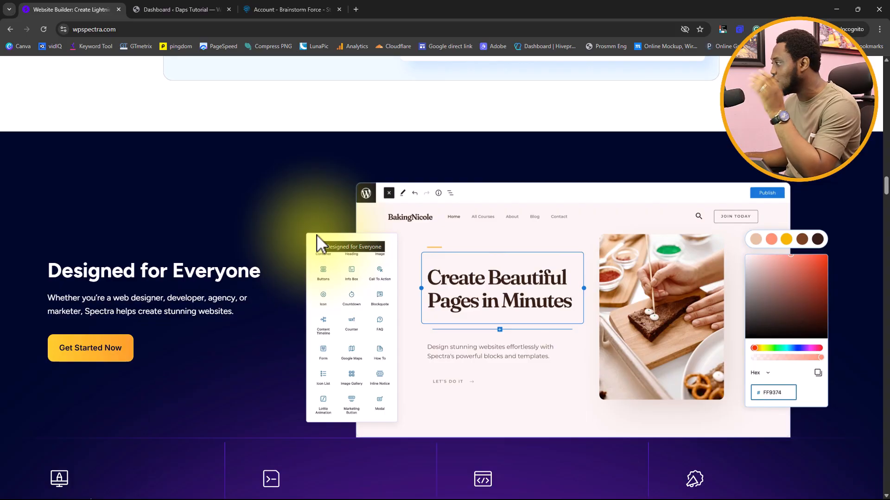
scroll(315, 235, down, 12)
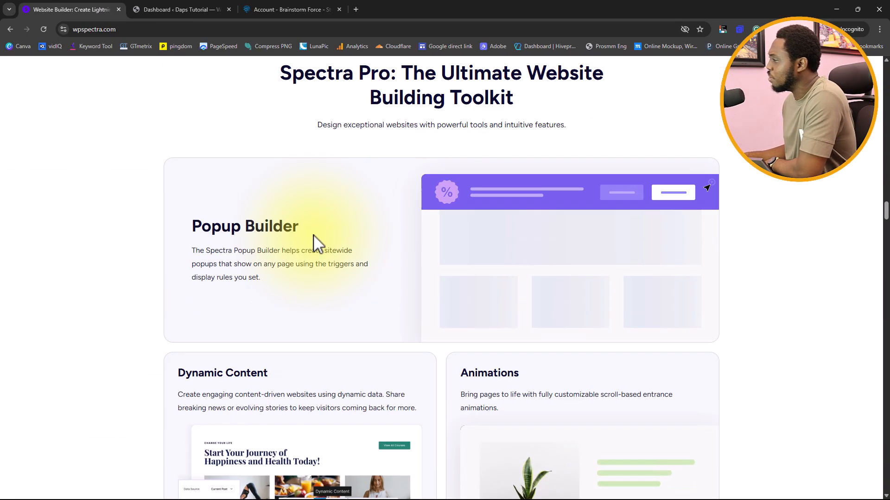
scroll(313, 235, down, 5)
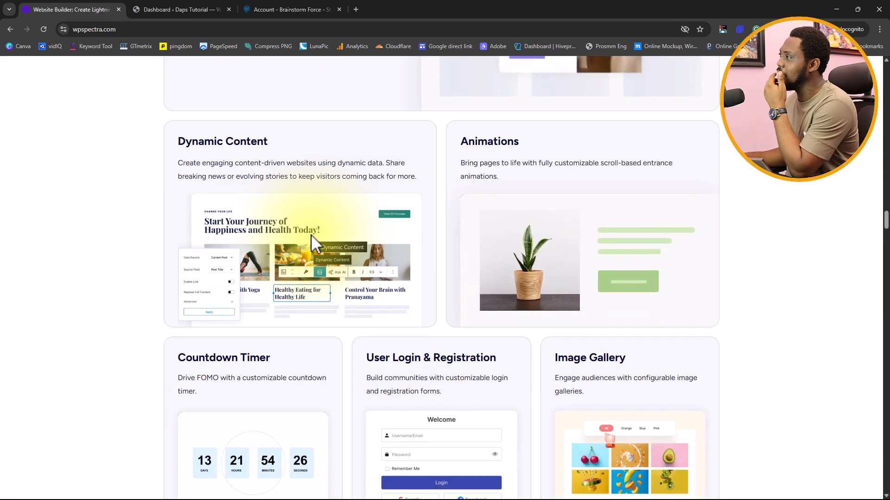
Switch to the WordPress admin and open the Astra theme's Spectra page
click(178, 6)
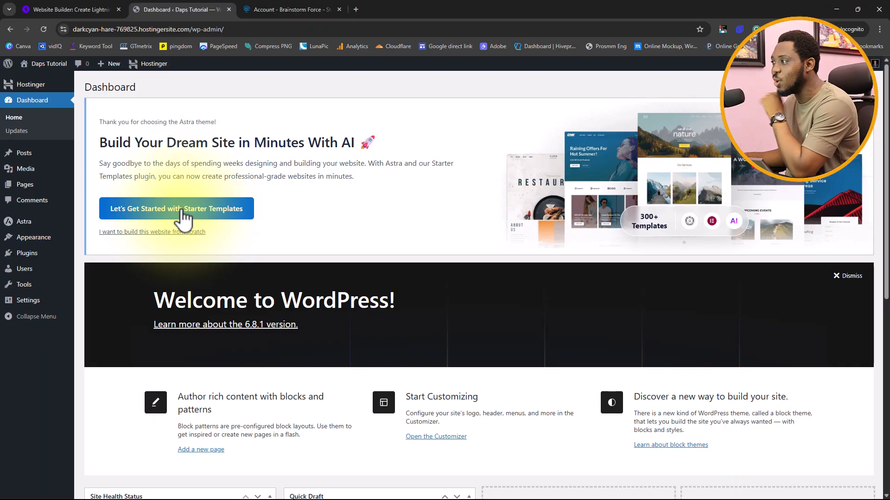
mouse_move(32, 225)
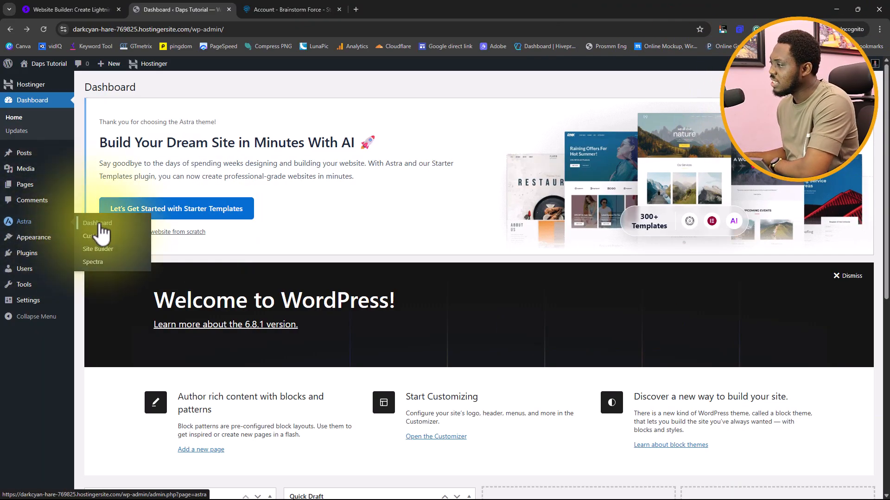
click(92, 263)
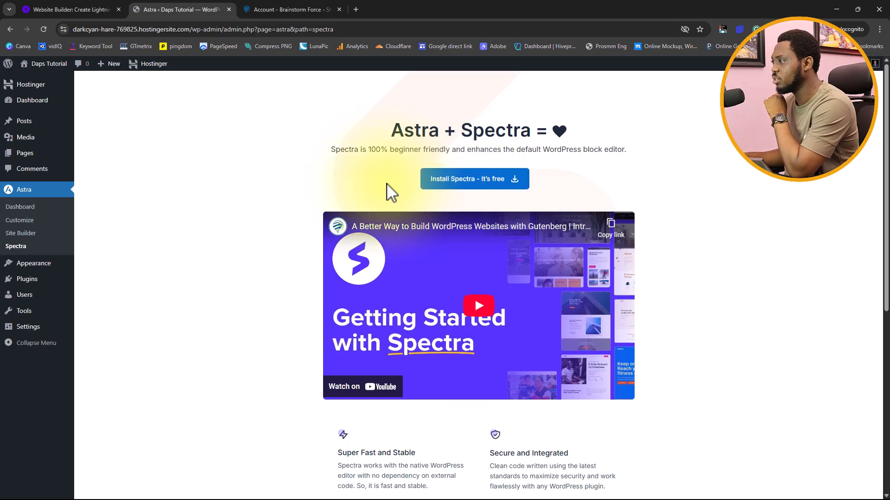
Start a new WordPress page and dismiss the editor's welcome guide
mouse_move(78, 158)
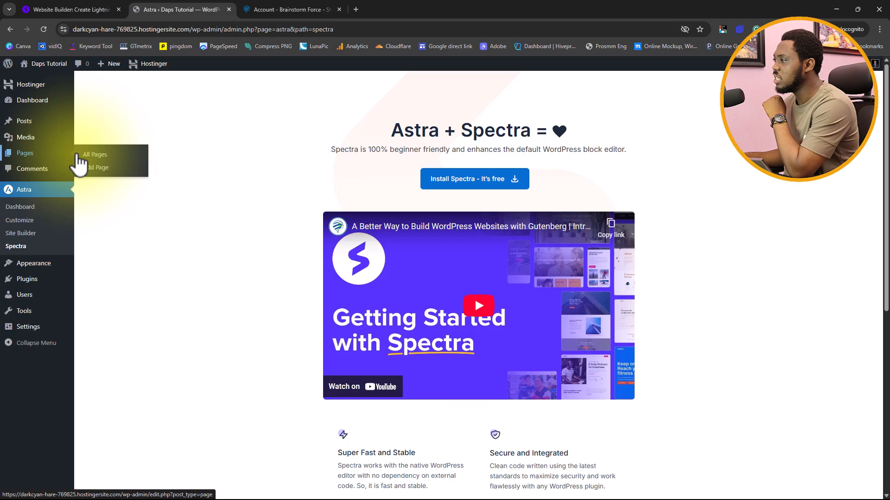
click(103, 168)
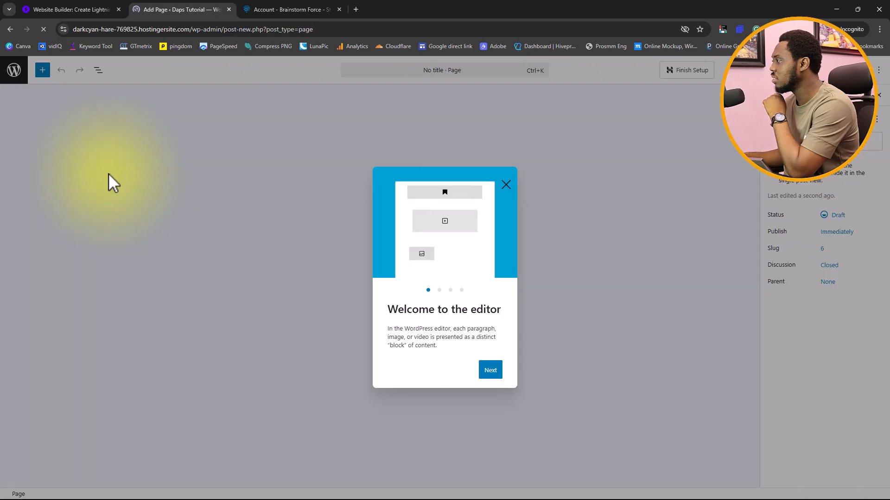
click(508, 181)
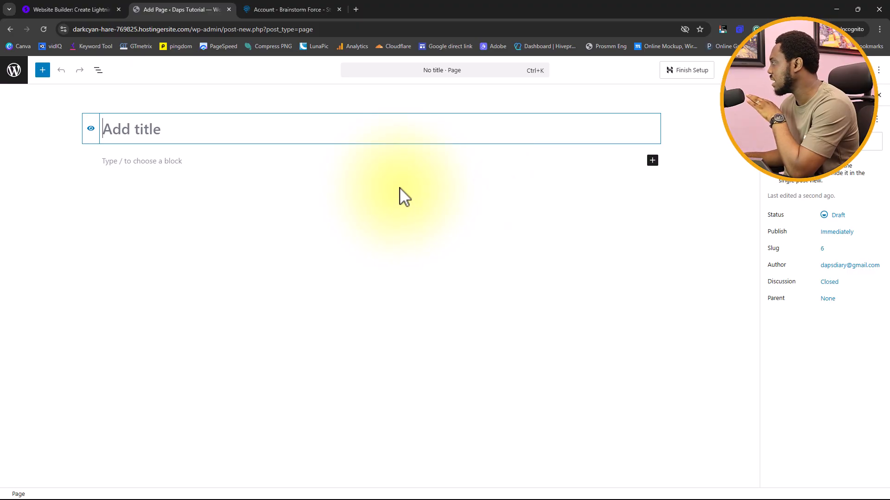
Examine the default WordPress blocks available for the page, including the media, design and widget categories
click(42, 70)
scroll(51, 202, down, 4)
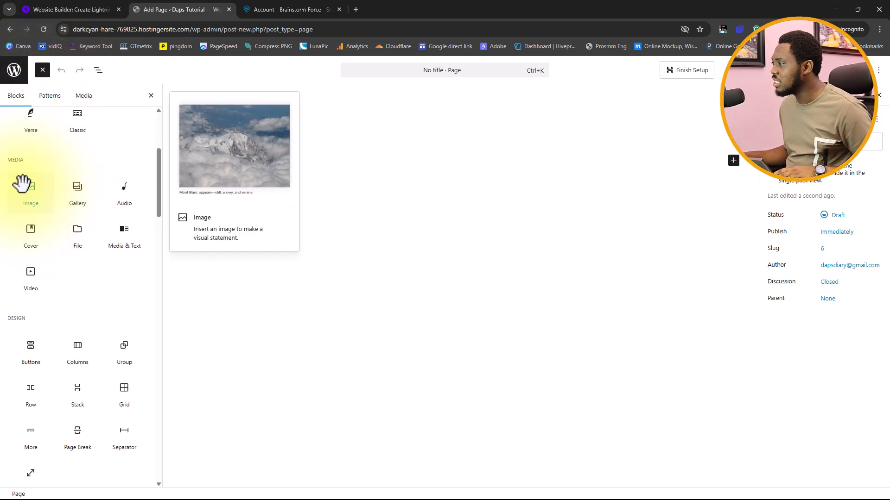
scroll(30, 371, down, 3)
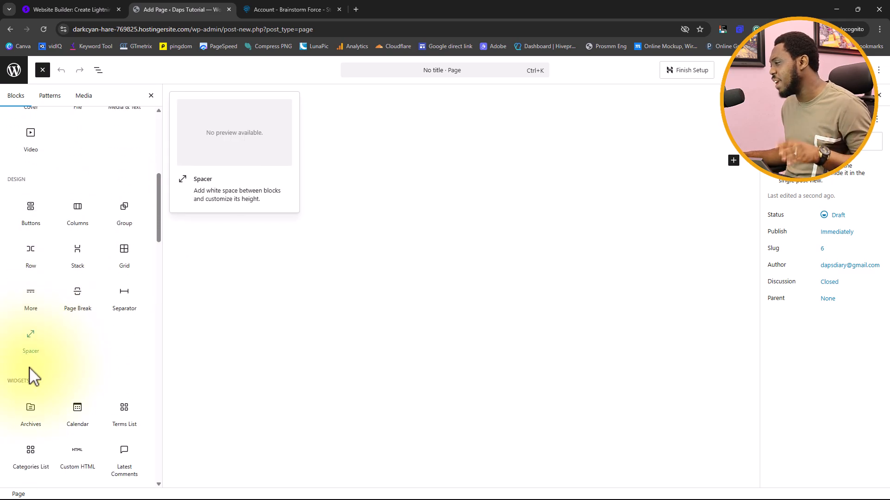
scroll(31, 378, down, 4)
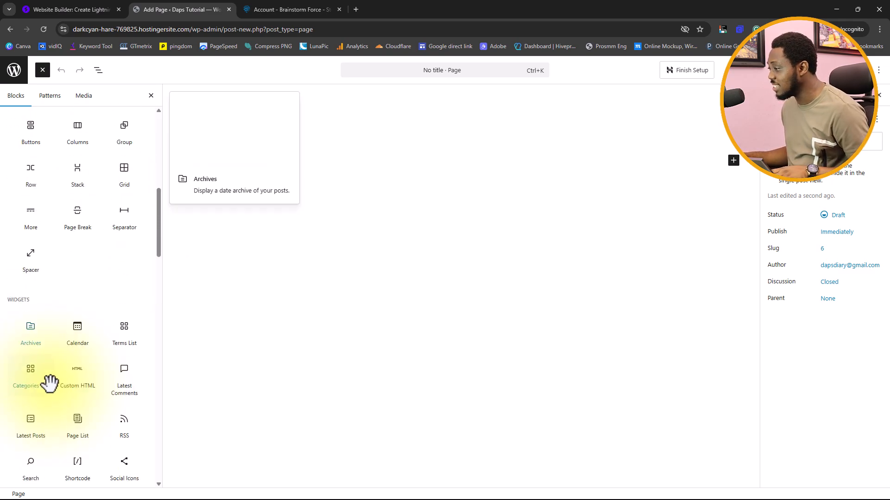
scroll(50, 352, up, 8)
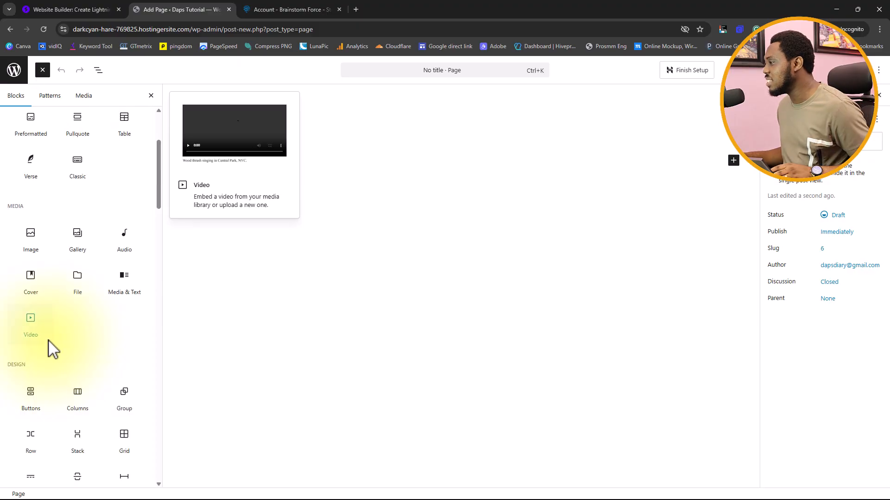
scroll(51, 361, down, 10)
scroll(60, 375, up, 6)
scroll(58, 369, up, 4)
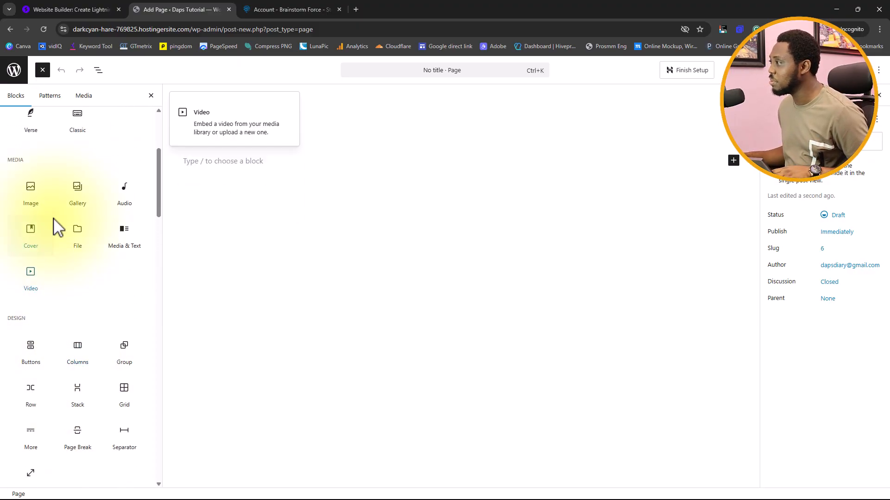
Browse all of the ready-made block patterns available for the page
click(50, 96)
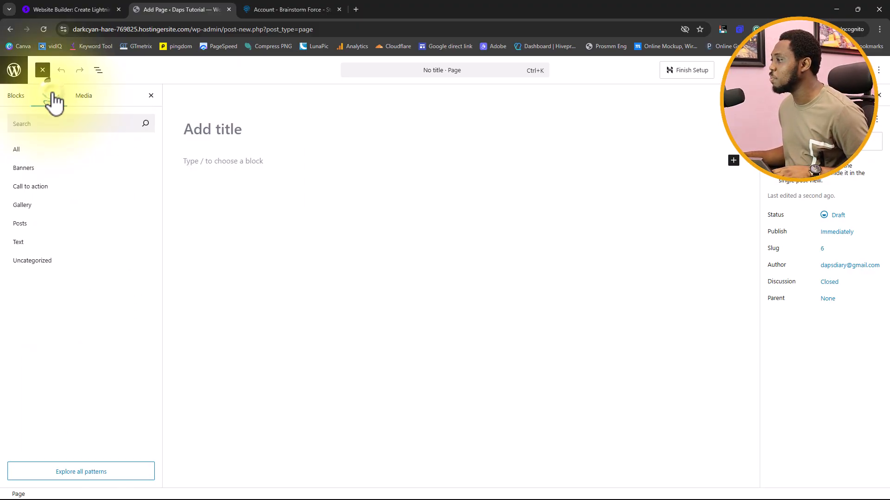
click(23, 156)
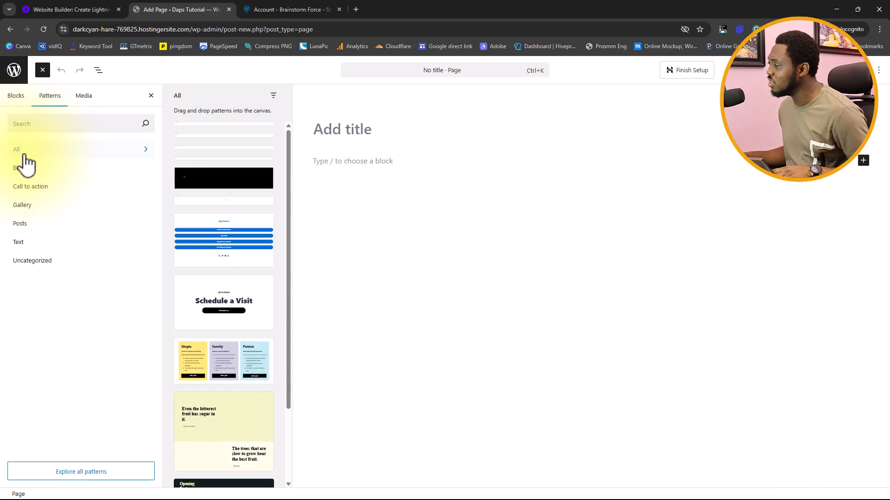
scroll(255, 195, down, 2)
scroll(256, 209, down, 10)
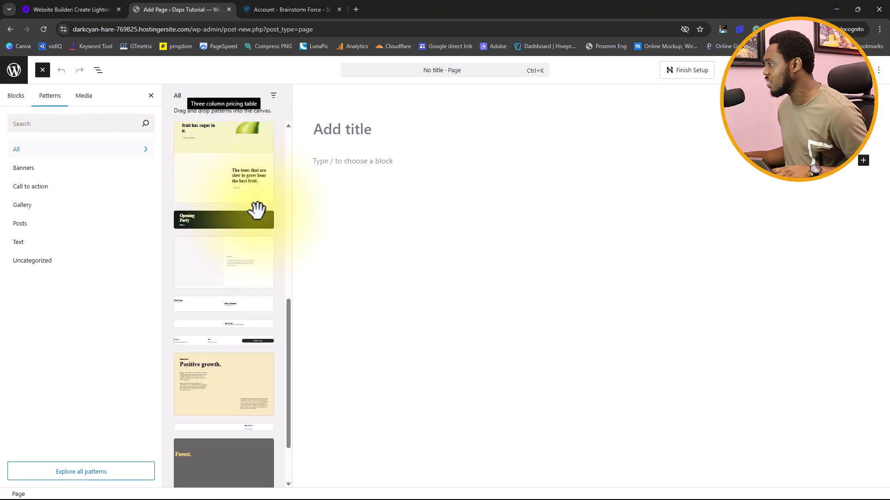
scroll(258, 210, down, 3)
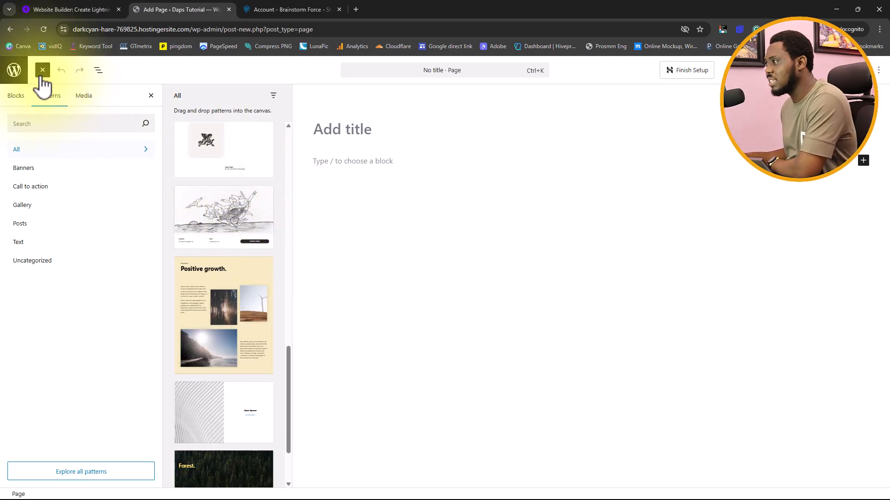
Leave the page editor and install the free Spectra plugin from the Astra theme's Spectra page
click(13, 75)
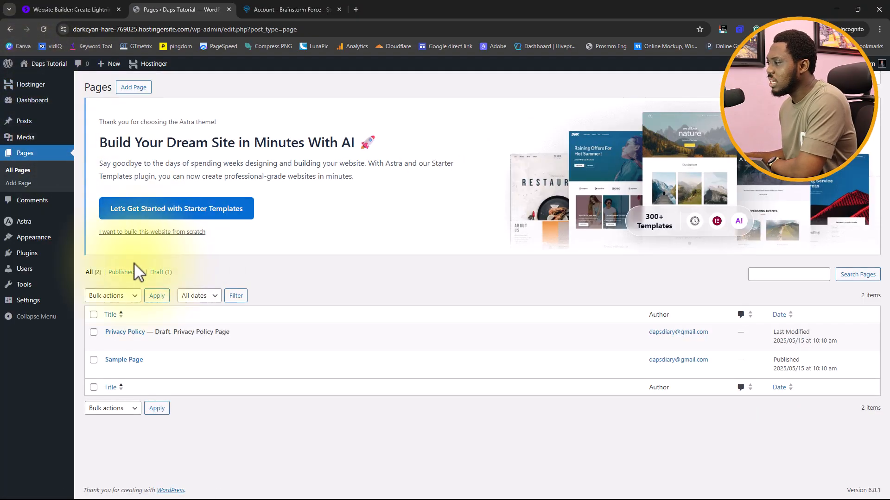
mouse_move(33, 222)
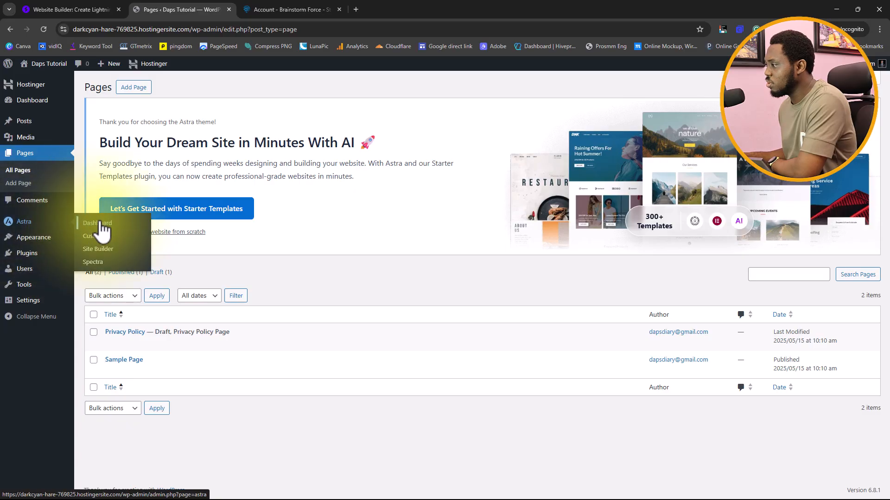
click(95, 261)
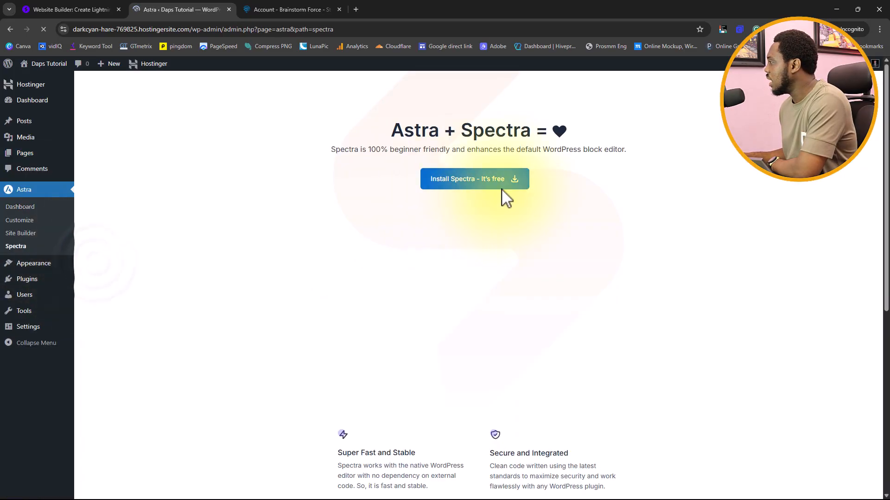
click(477, 189)
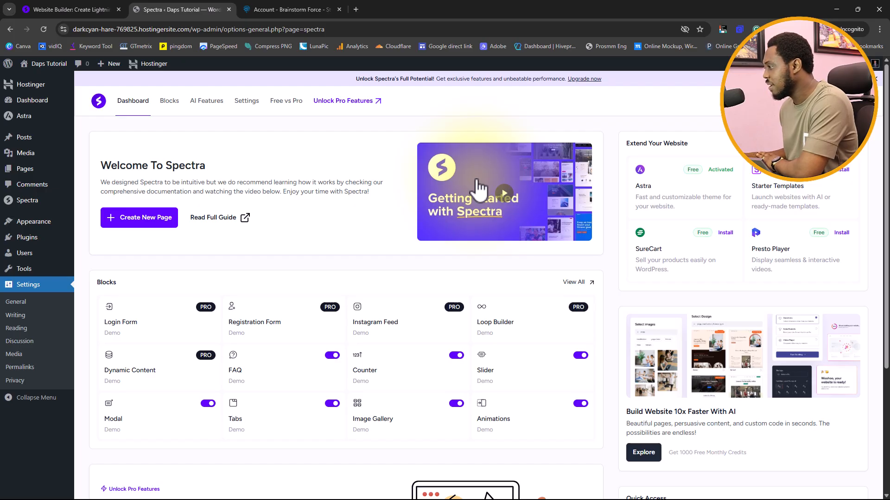
Look over the Spectra dashboard's block overview and open the complete list of Spectra blocks
scroll(485, 200, down, 1)
scroll(492, 205, down, 1)
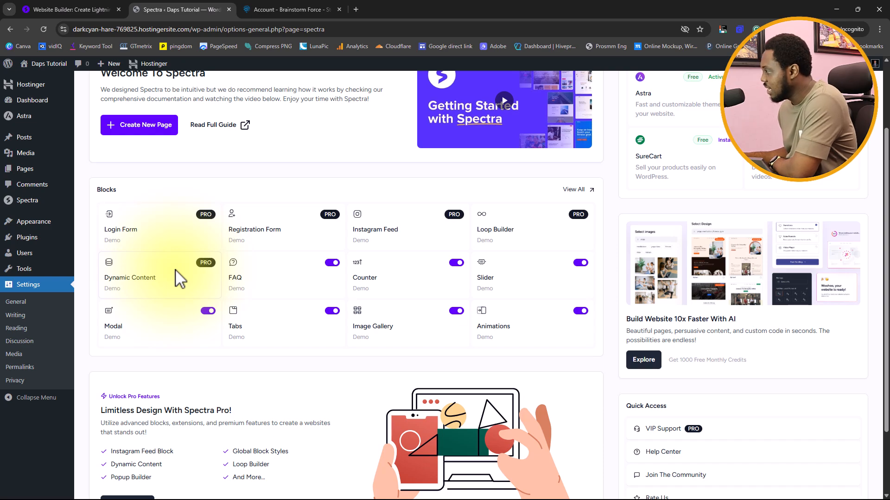
scroll(337, 283, down, 2)
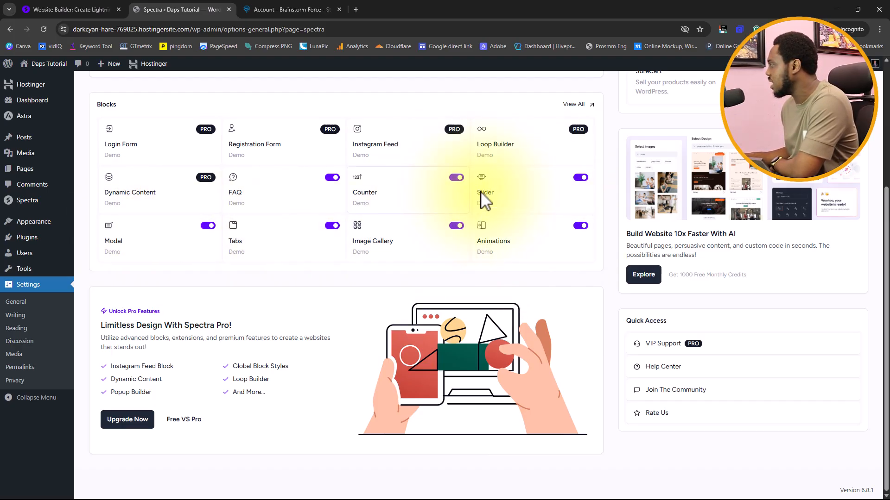
scroll(570, 139, up, 2)
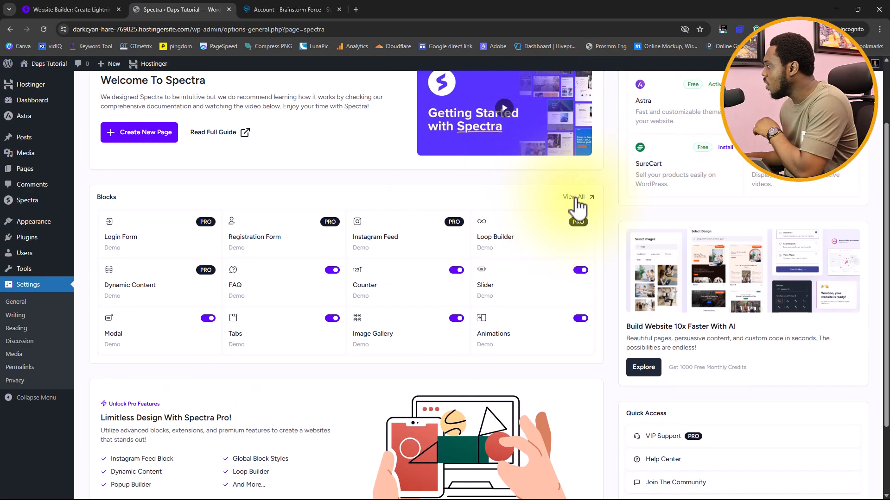
click(575, 197)
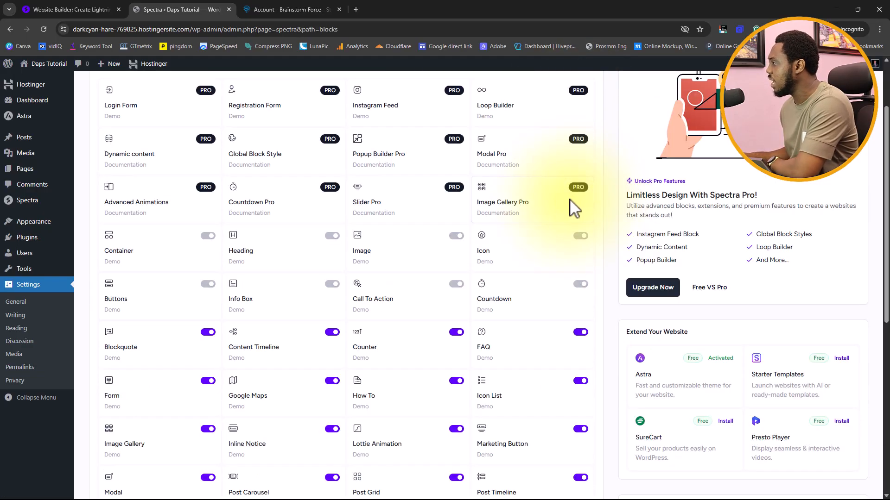
Enable the Display Conditions extension in the Spectra block list
scroll(442, 220, down, 4)
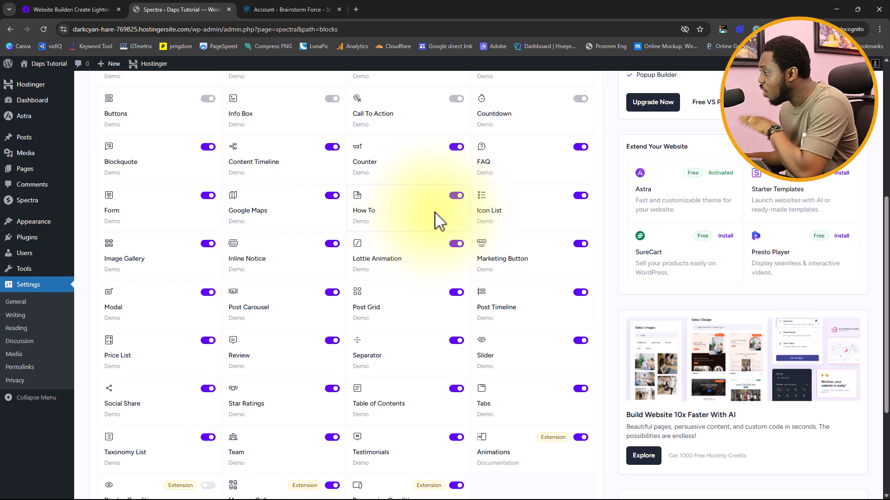
scroll(438, 222, down, 3)
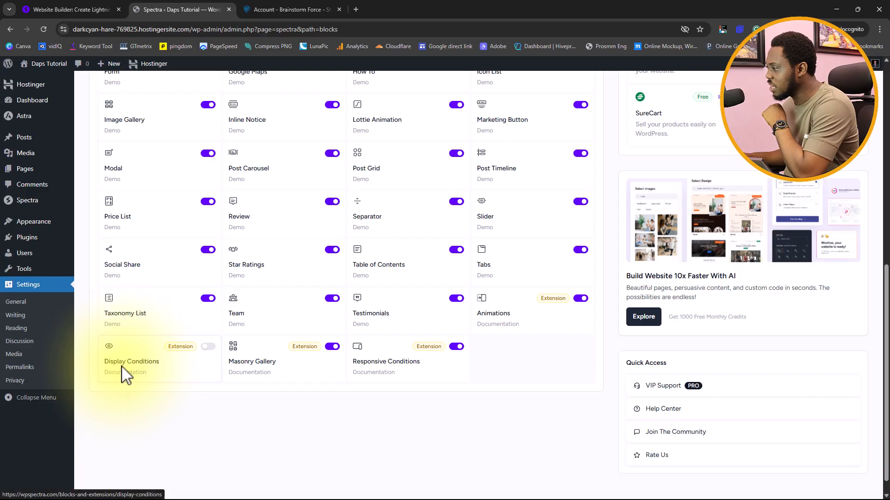
click(209, 349)
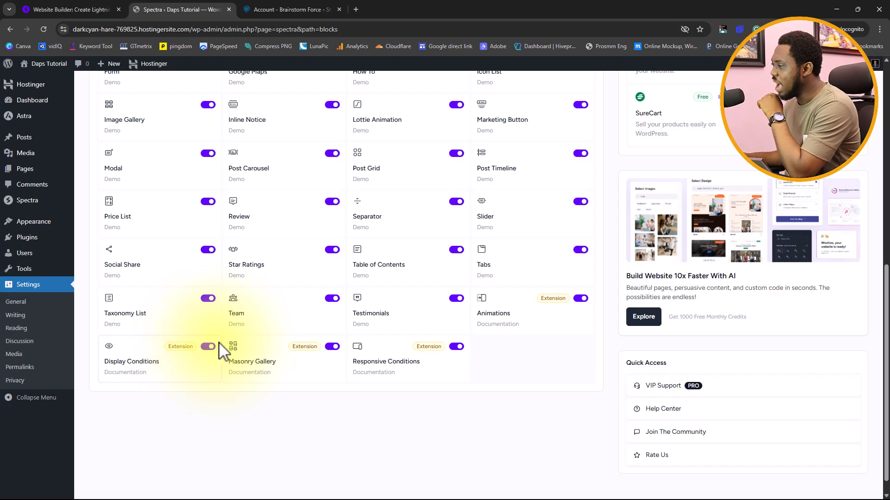
scroll(147, 384, up, 3)
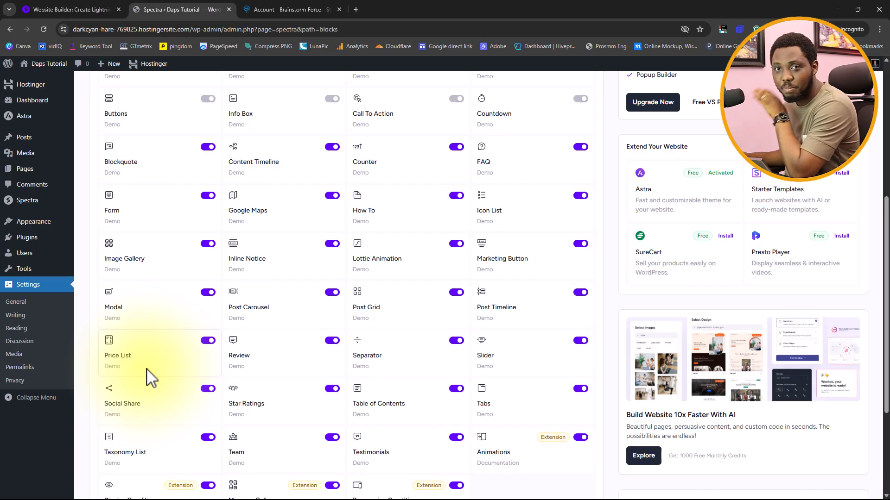
scroll(147, 377, up, 4)
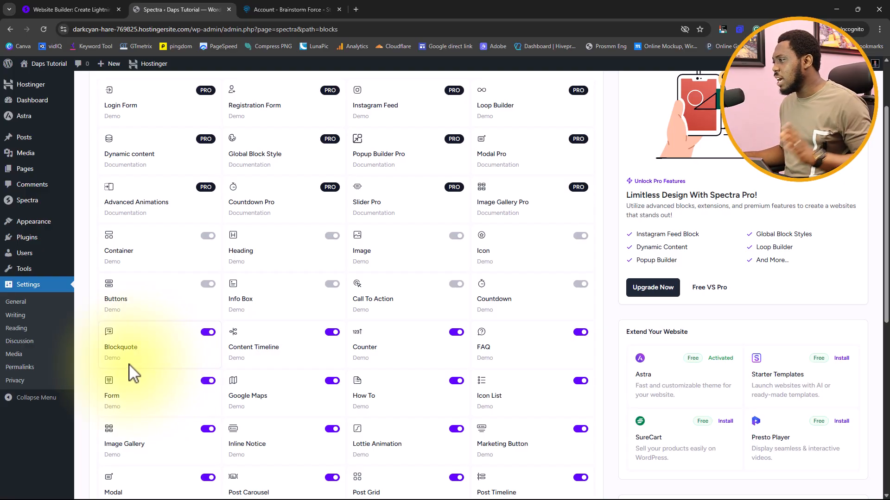
Create a new page and insert a Spectra Container with the single-column layout
mouse_move(28, 172)
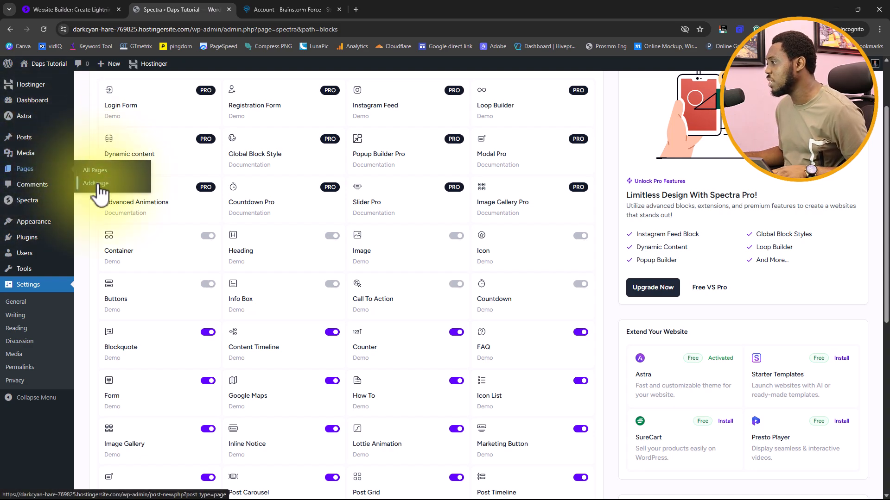
click(98, 184)
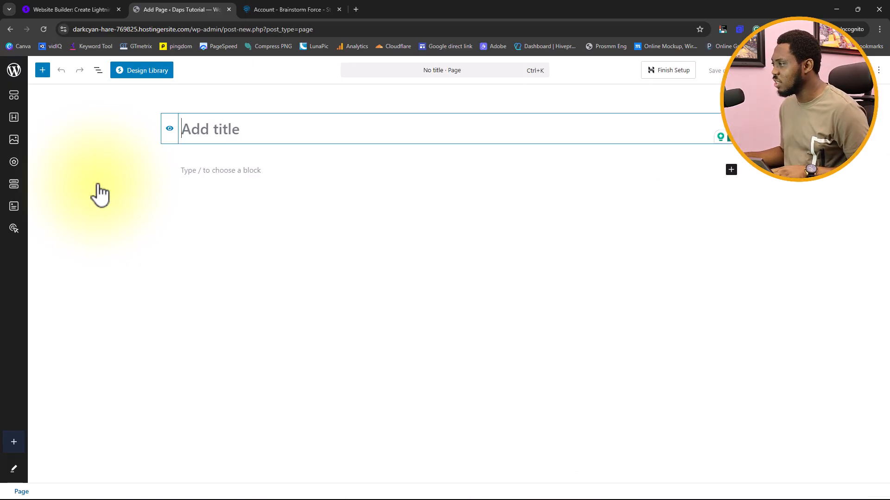
click(14, 96)
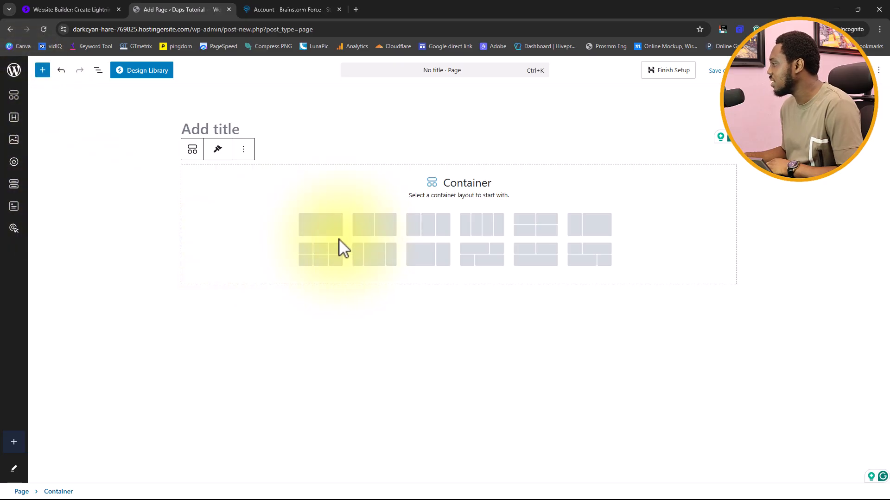
click(319, 229)
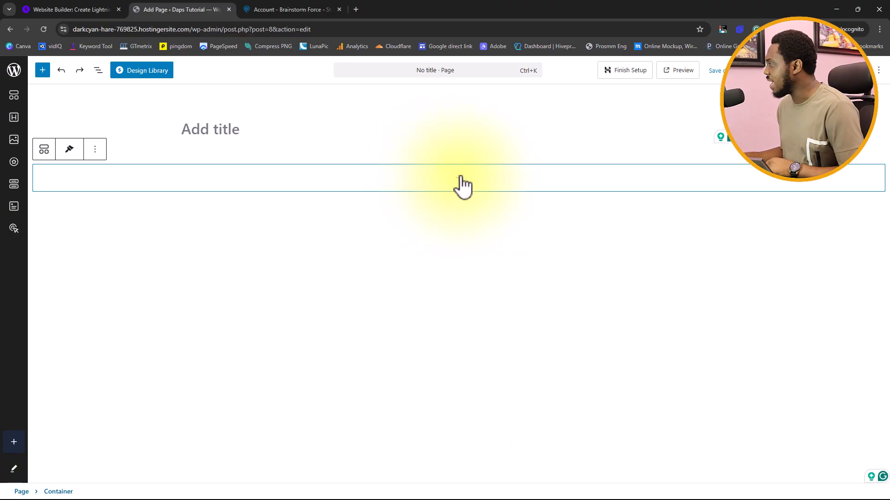
click(459, 181)
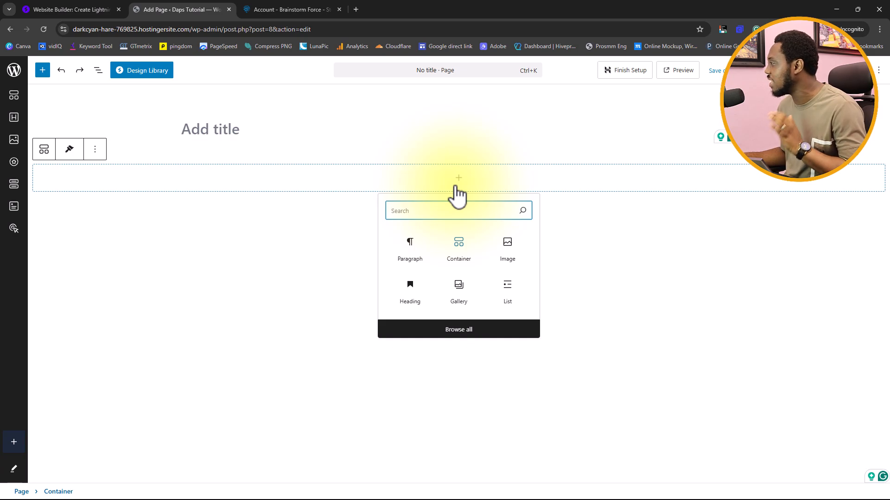
click(458, 180)
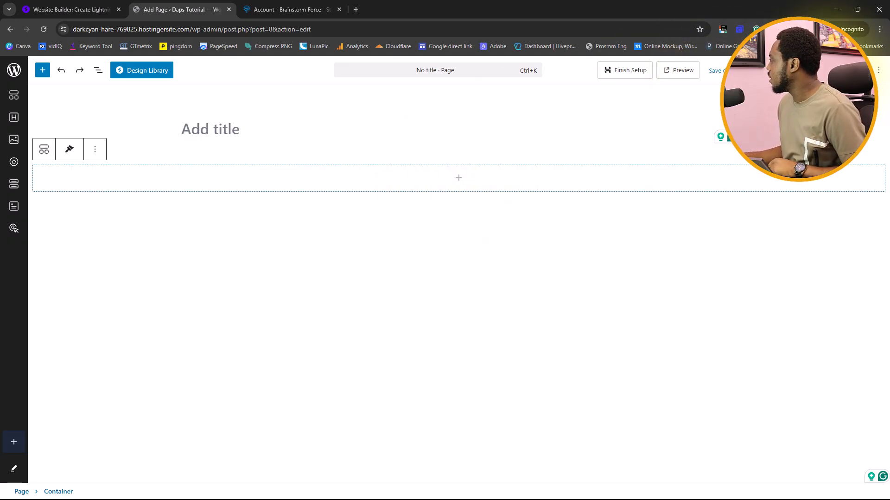
Examine the container's general, style and advanced settings, including the sticky option and the available animations
click(782, 70)
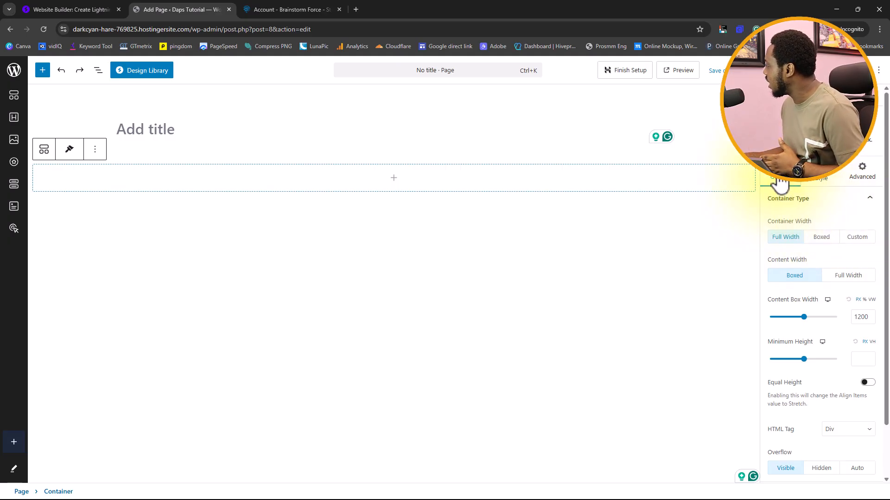
click(825, 181)
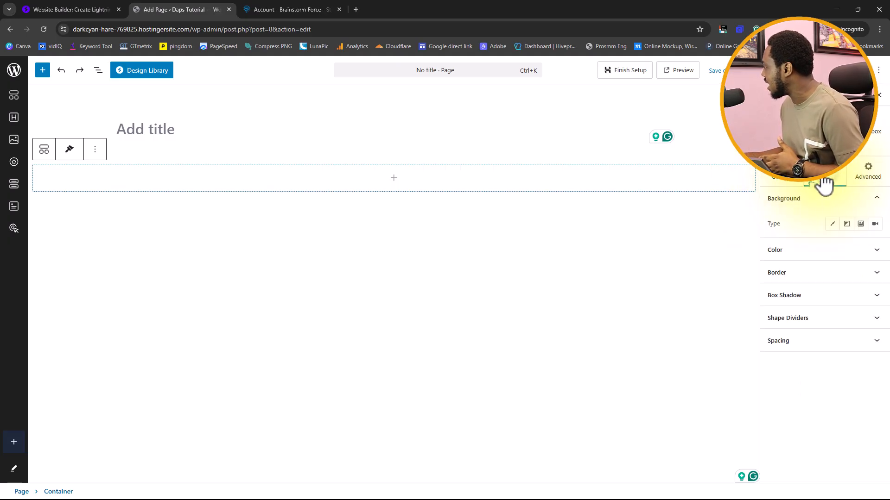
click(867, 178)
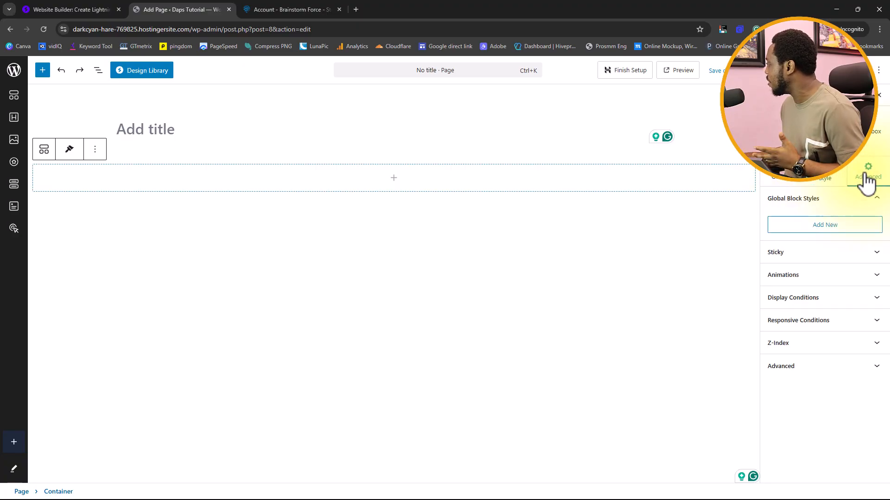
click(797, 254)
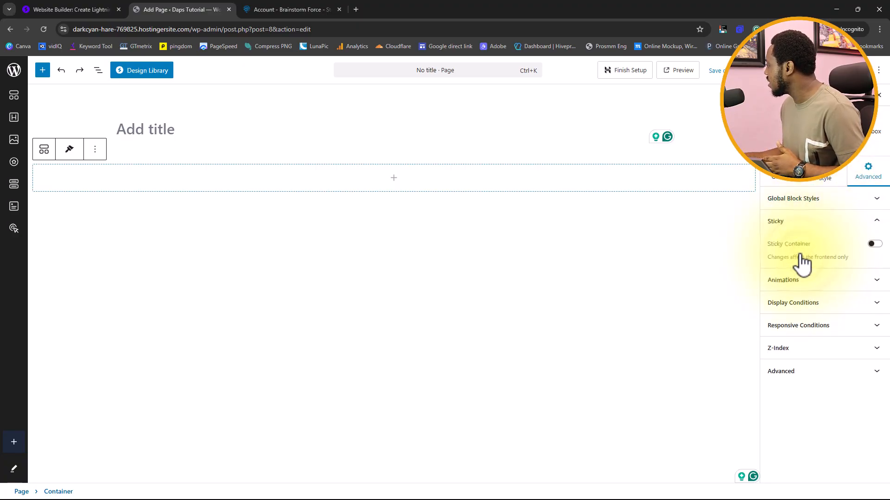
click(803, 282)
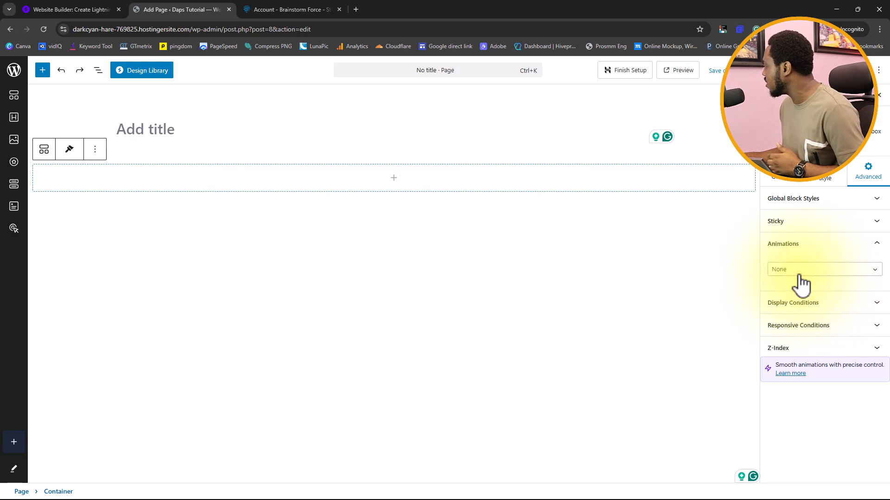
click(800, 275)
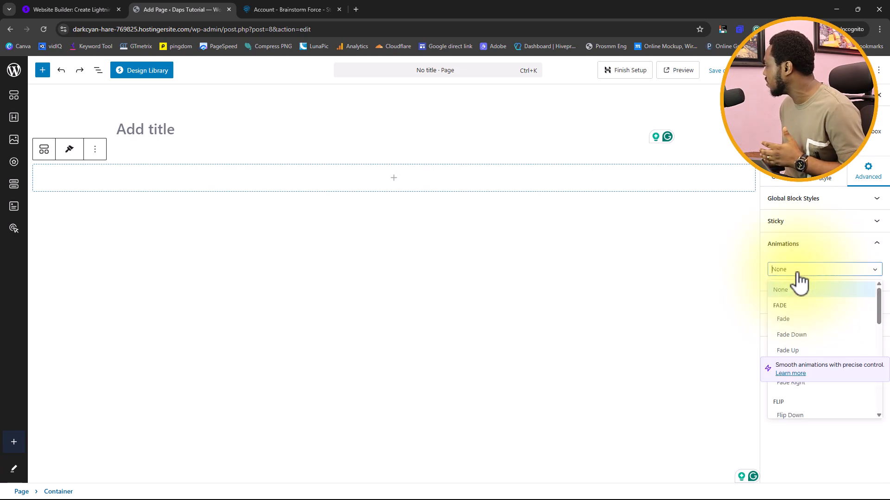
click(799, 278)
Try the User State and User Role display conditions on the container
click(797, 303)
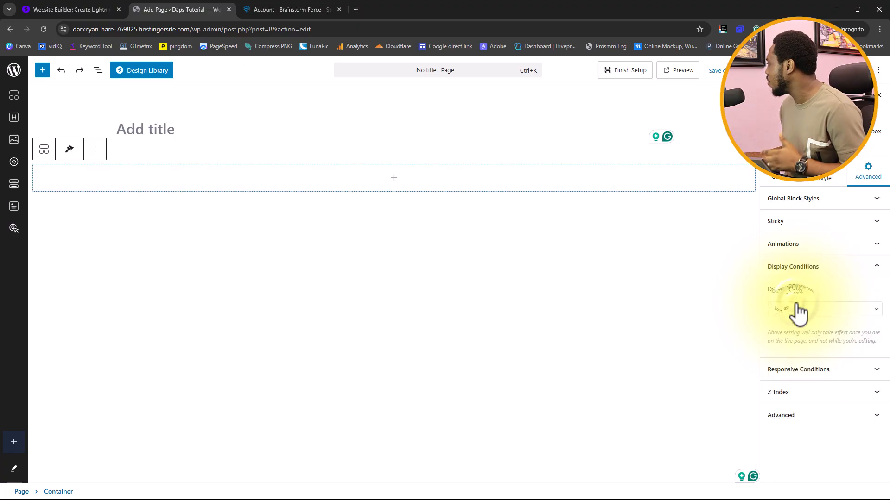
click(797, 311)
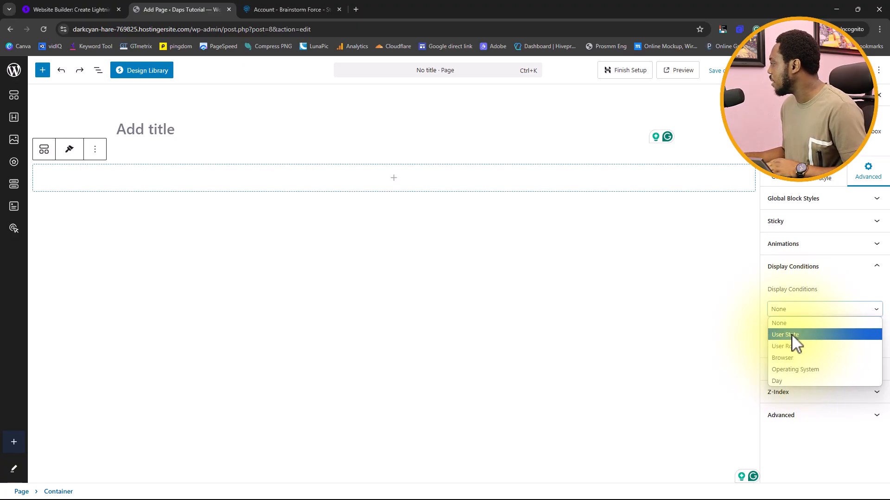
click(792, 334)
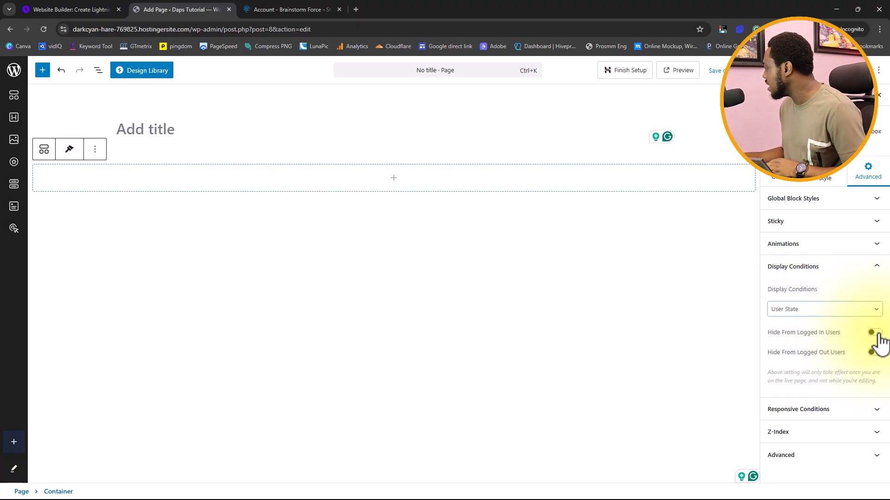
click(823, 313)
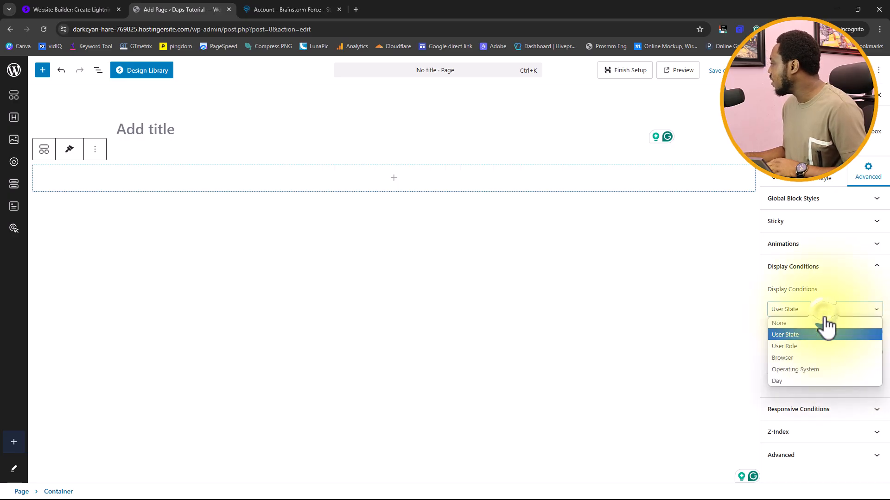
click(805, 348)
click(813, 353)
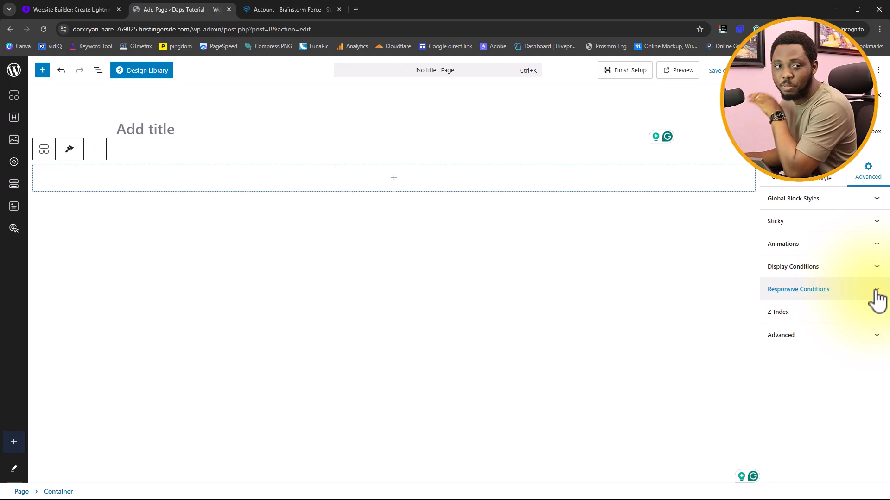
Review the container's Z-Index option, its styling groups and its general layout settings
click(877, 311)
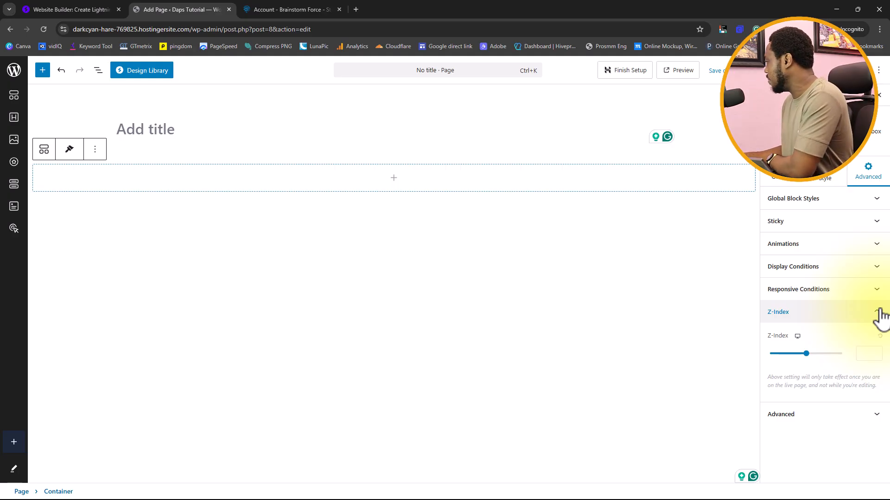
click(877, 311)
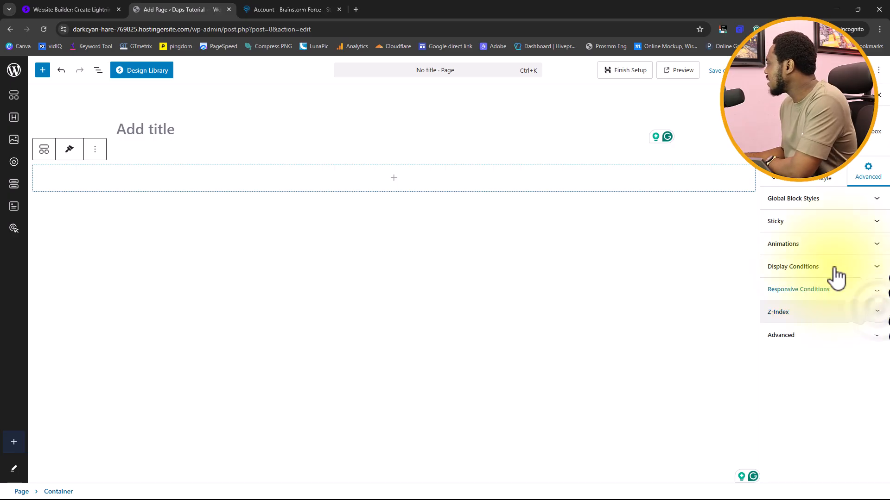
click(823, 178)
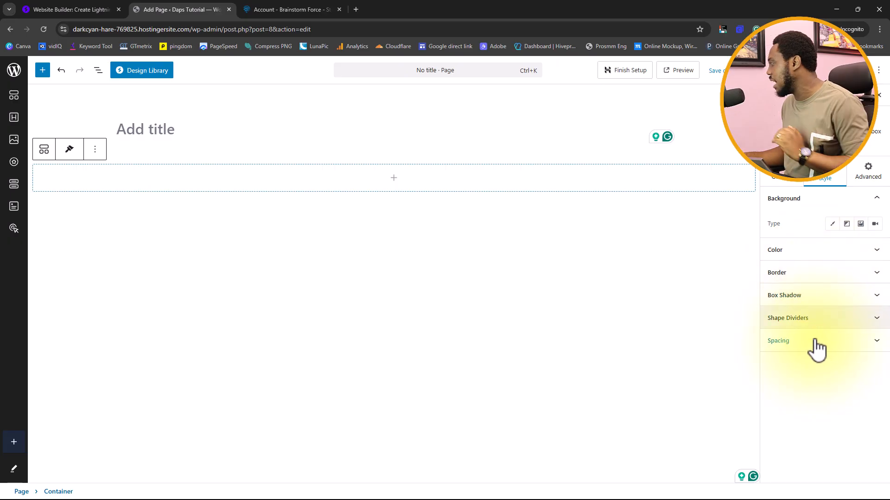
click(783, 179)
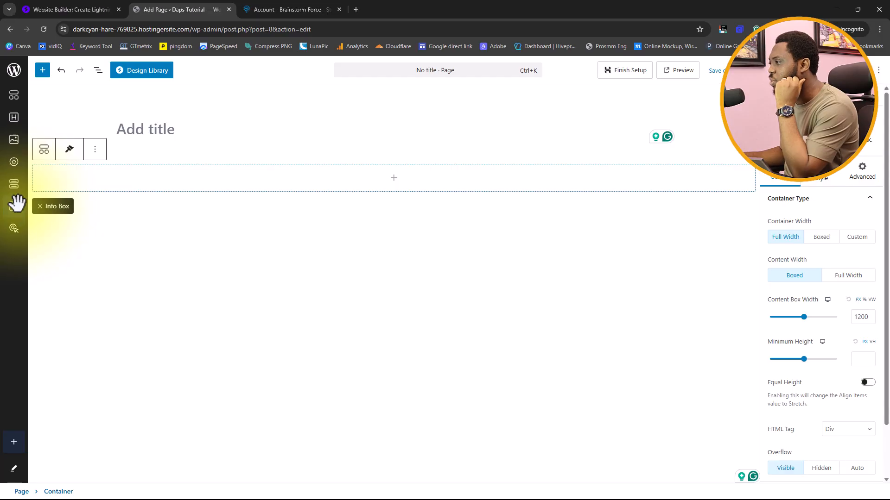
Find the Video block and add it to the editor's Quick Action Bar
click(14, 442)
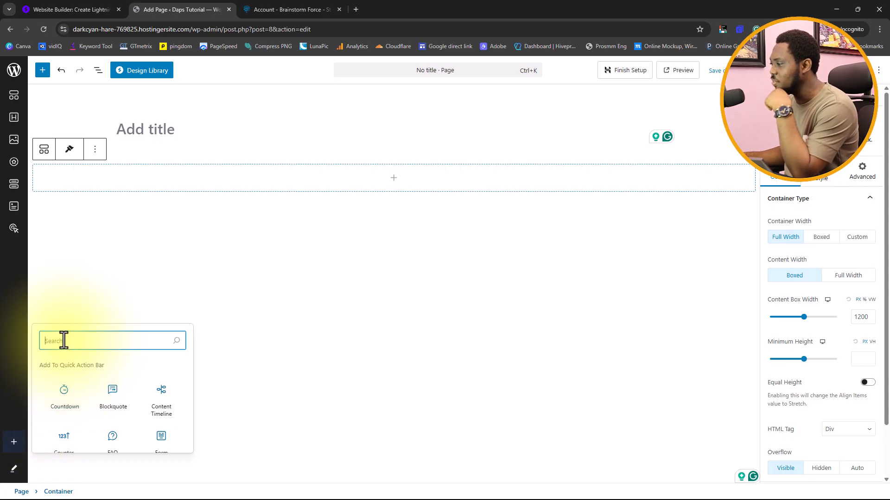
text(video)
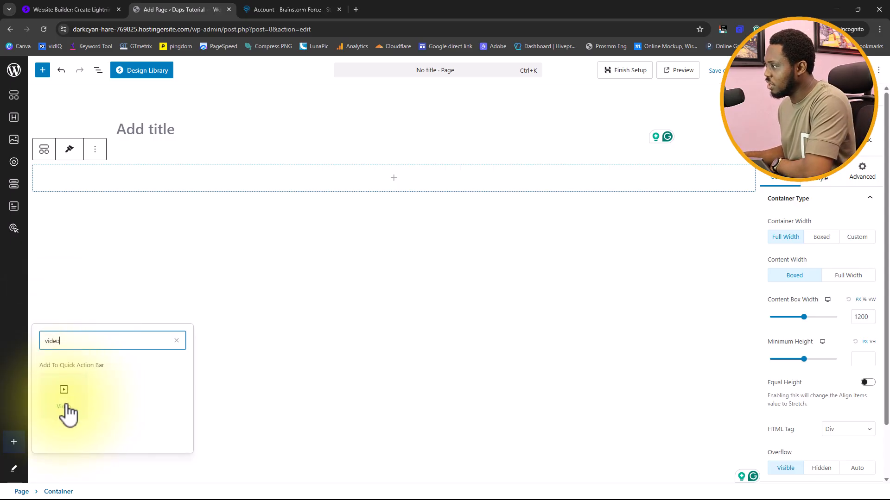
click(63, 410)
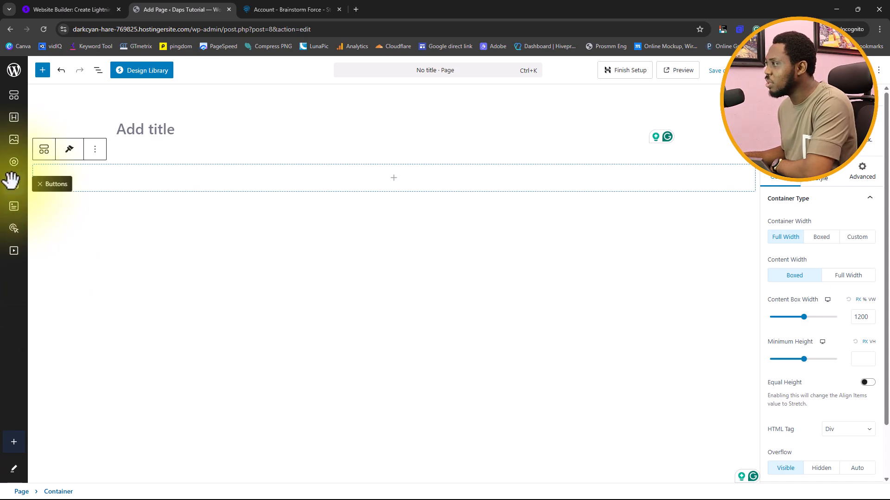
Browse the full block inserter list, from the Spectra blocks through extensions, text and media to the widget blocks
click(42, 71)
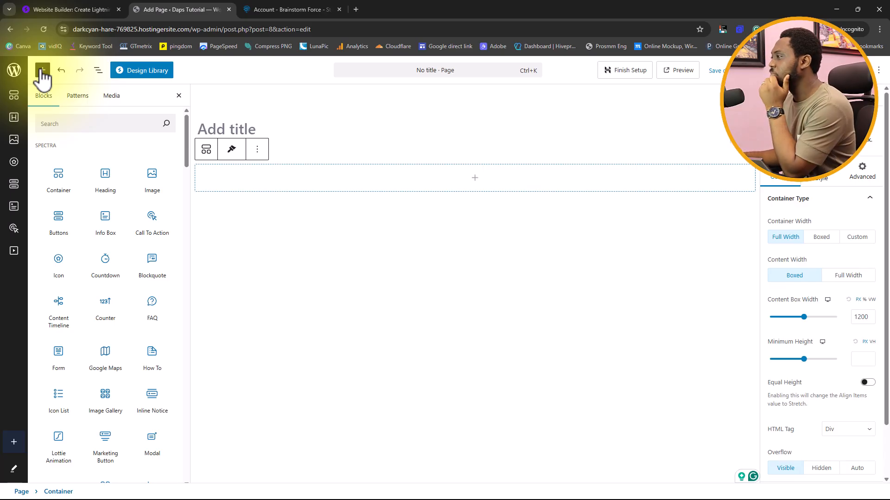
double_click(43, 146)
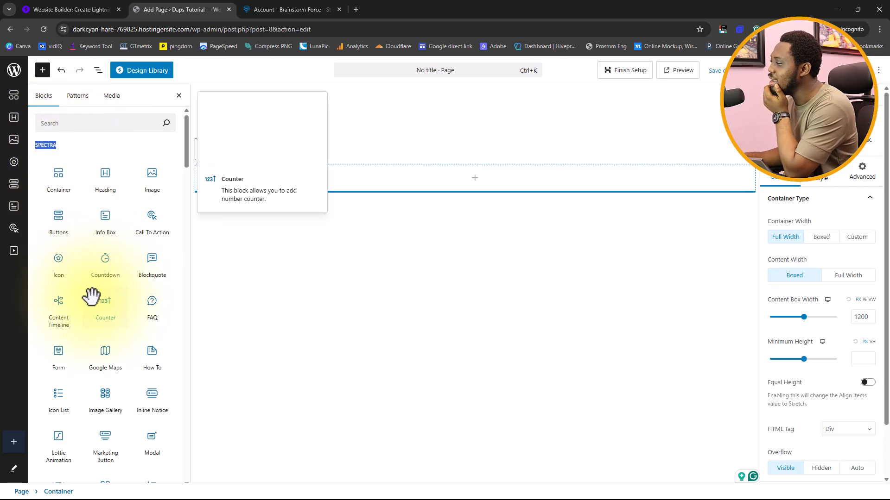
scroll(92, 298, down, 2)
scroll(91, 298, down, 5)
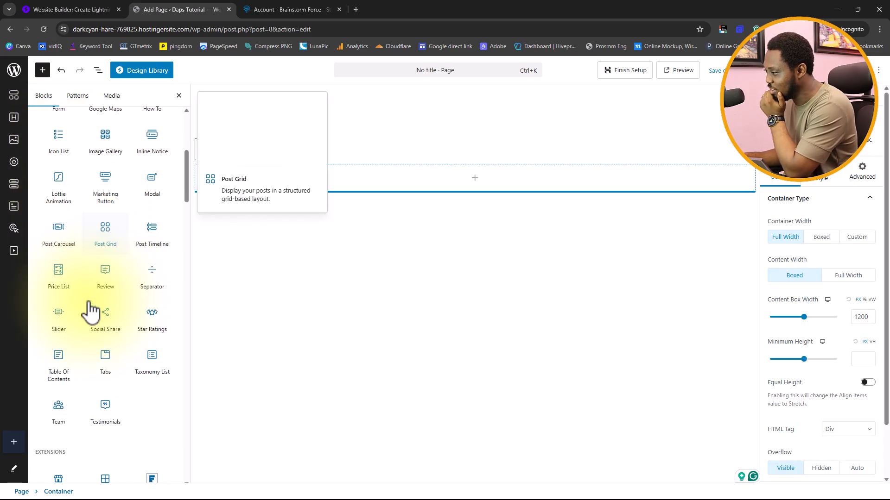
scroll(87, 299, down, 1)
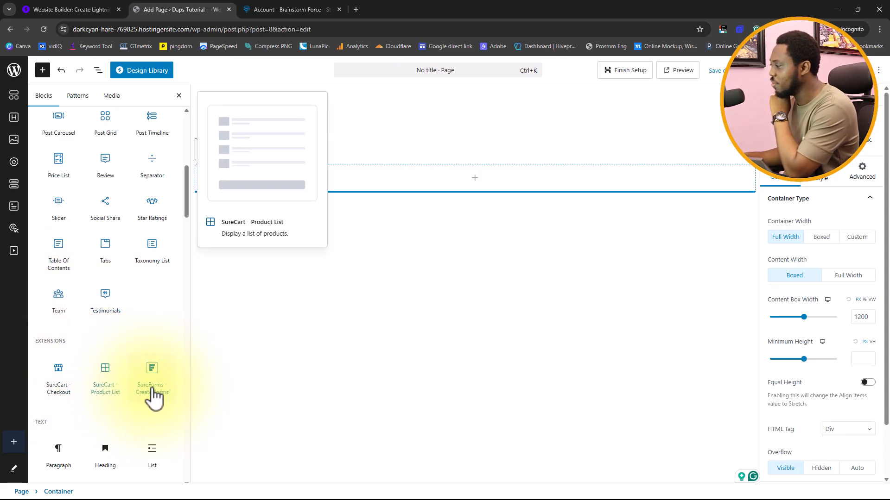
scroll(181, 390, down, 5)
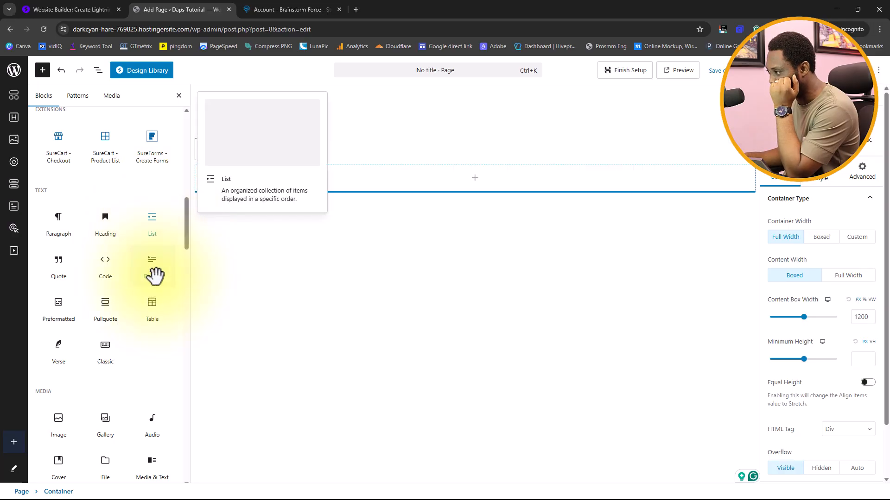
scroll(149, 324, down, 3)
scroll(148, 316, down, 7)
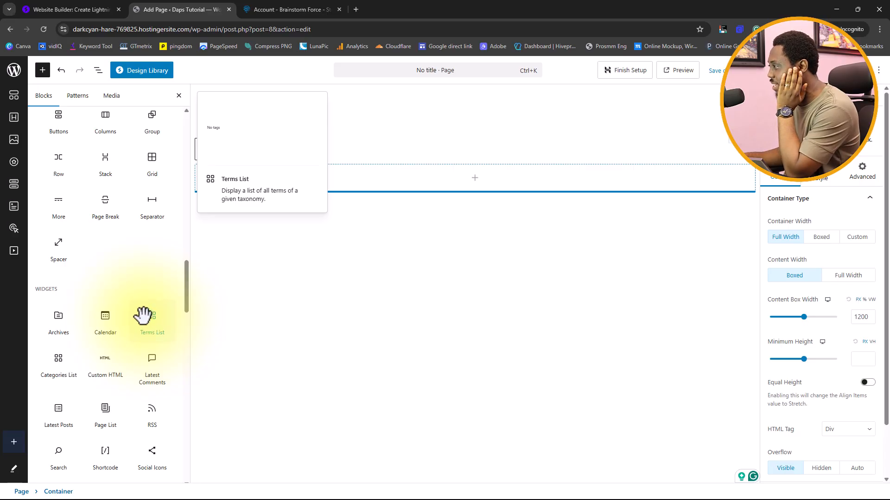
scroll(147, 324, up, 6)
scroll(168, 250, up, 15)
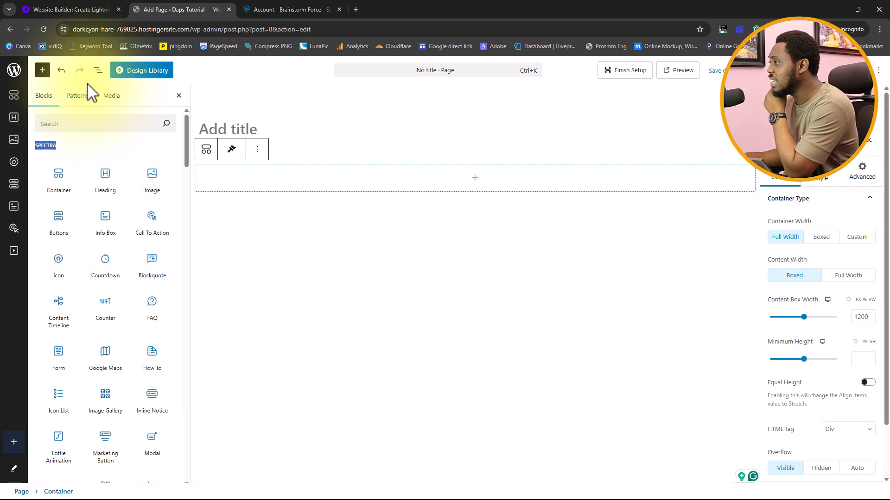
Check all of the standard block patterns and display the Hero patterns in the Spectra Design Library
click(77, 96)
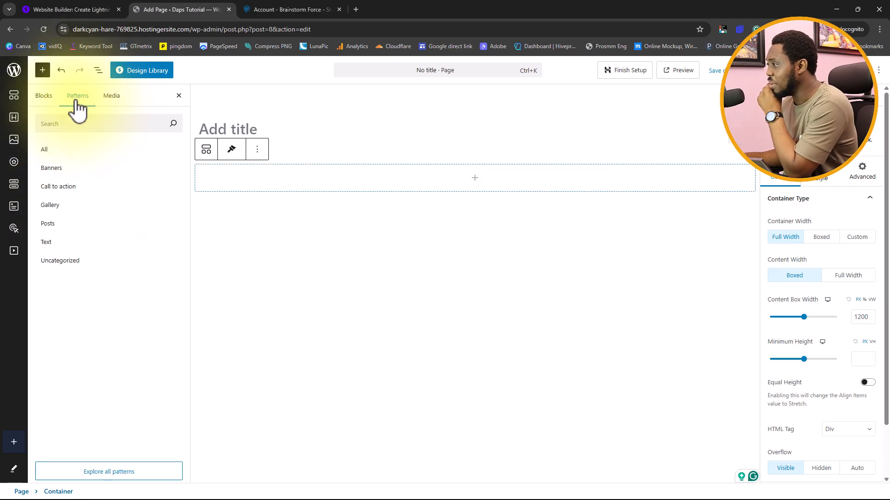
click(48, 150)
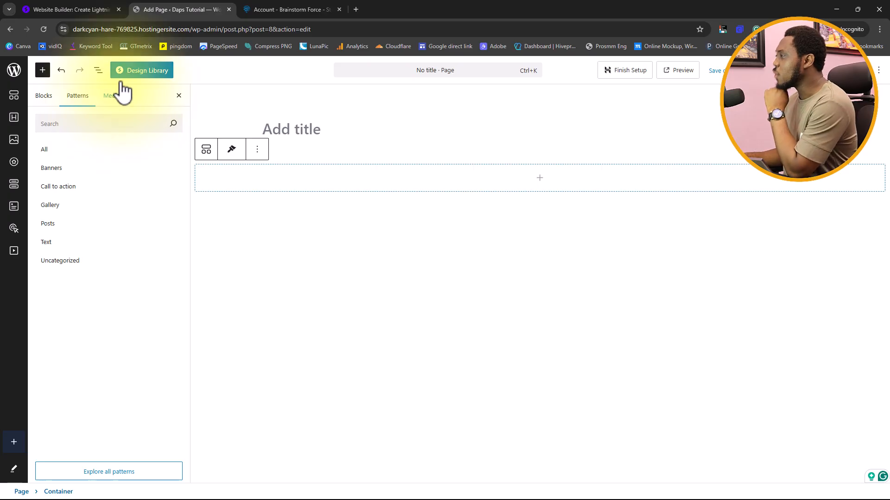
click(138, 75)
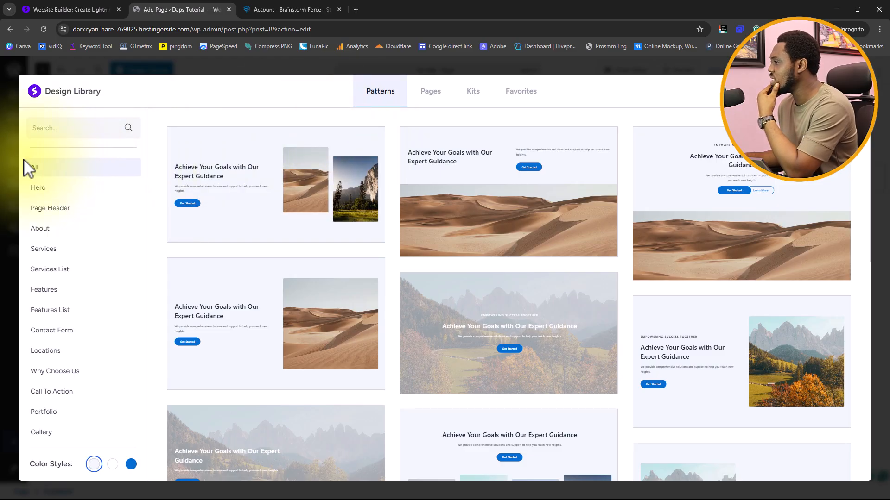
click(42, 189)
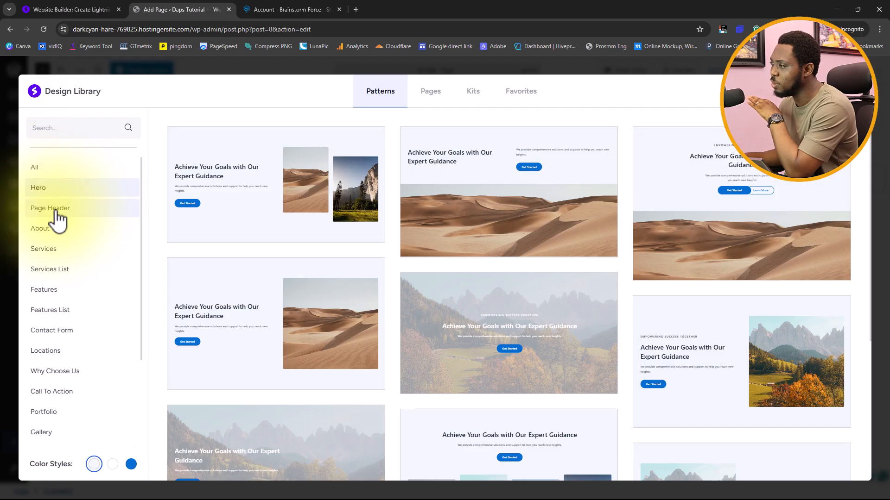
Check the Page Header, About and Services patterns and the full-page templates in the Design Library
click(55, 210)
click(41, 232)
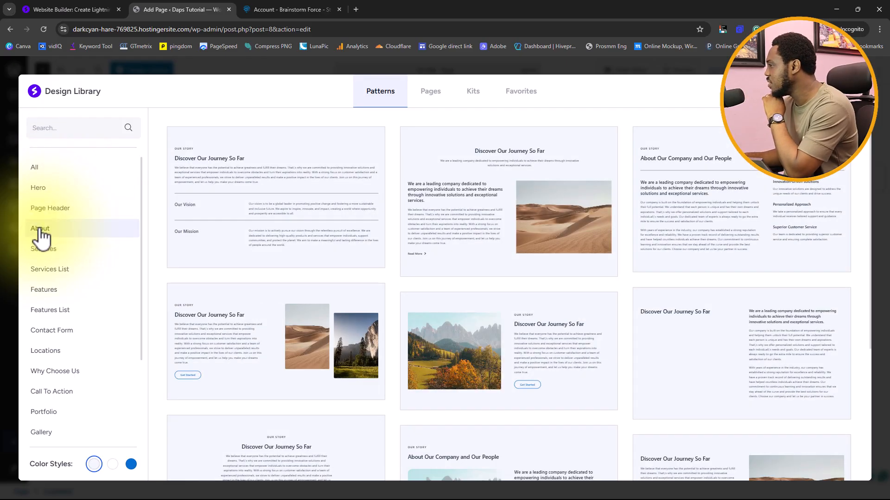
click(42, 254)
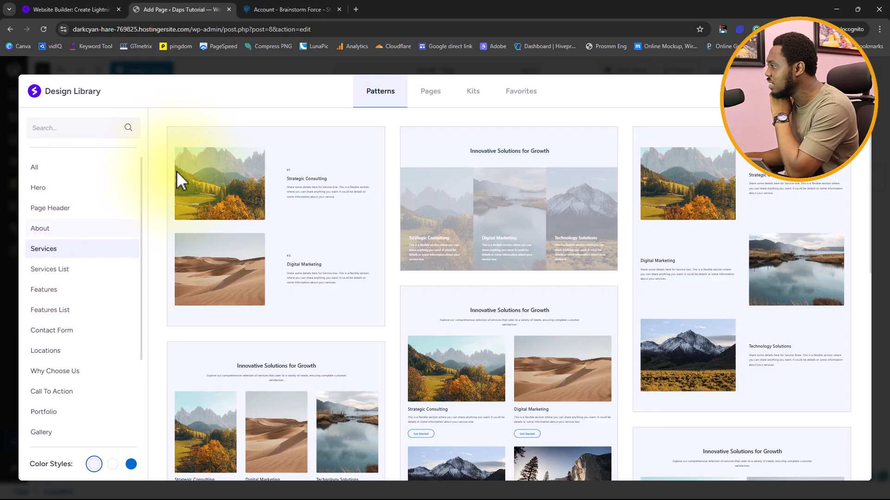
mouse_move(297, 193)
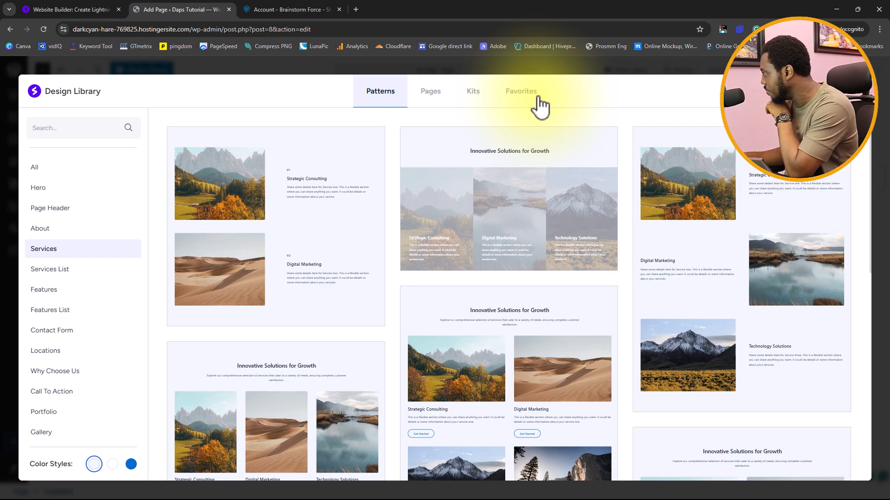
mouse_move(774, 218)
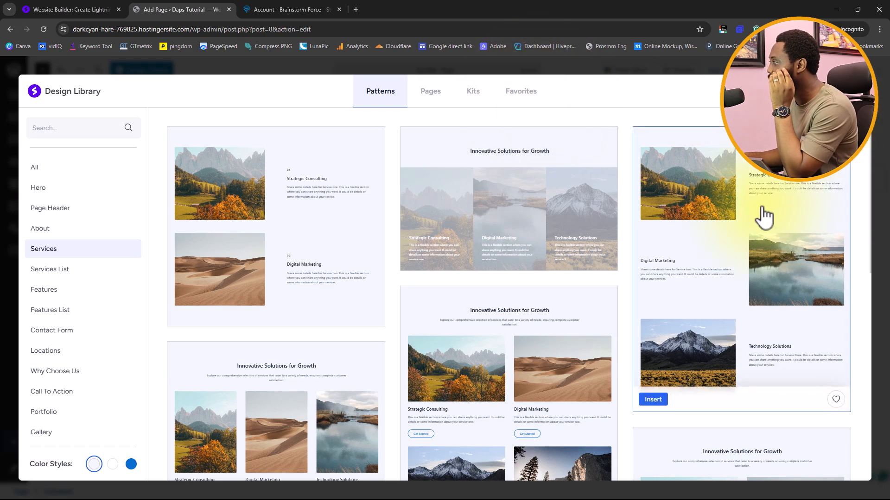
click(431, 95)
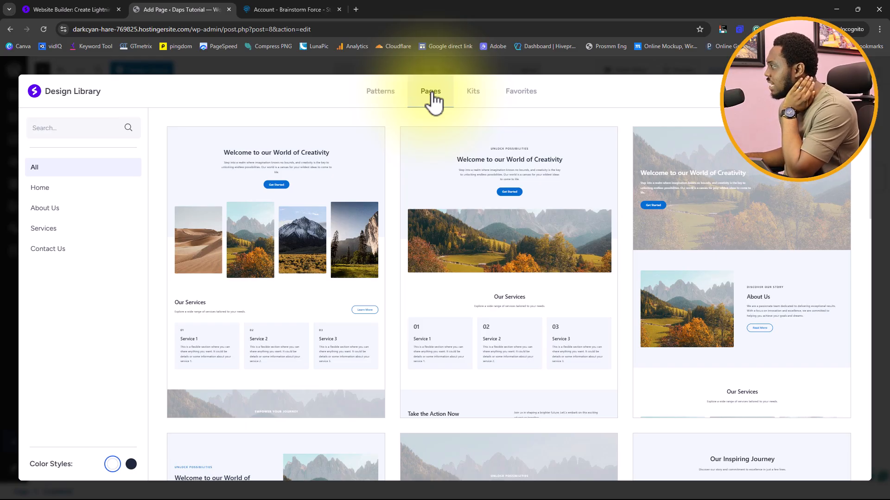
Browse the Design Library's template kits as far as the Day Care Services kit
click(473, 95)
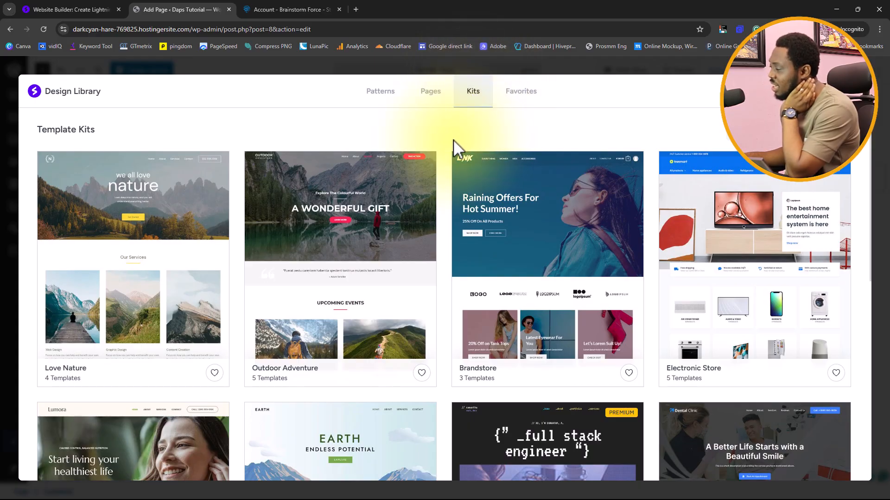
scroll(452, 140, down, 3)
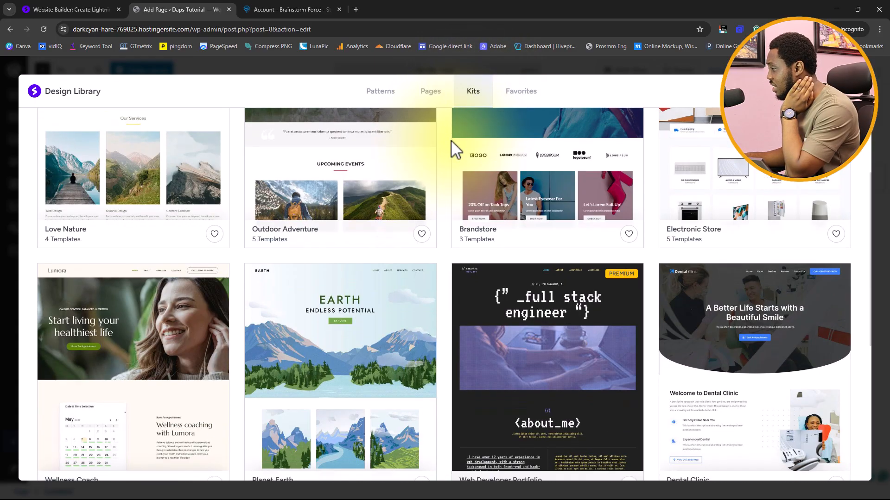
scroll(451, 140, down, 3)
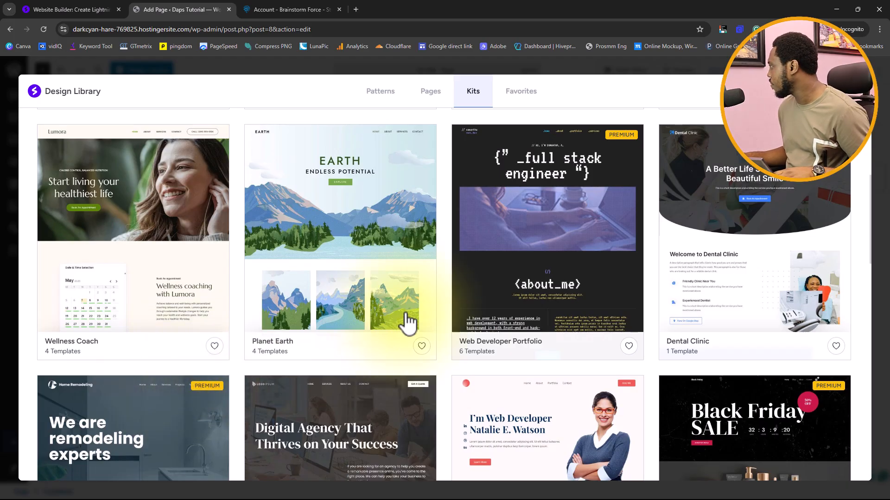
scroll(407, 324, down, 5)
scroll(408, 324, down, 1)
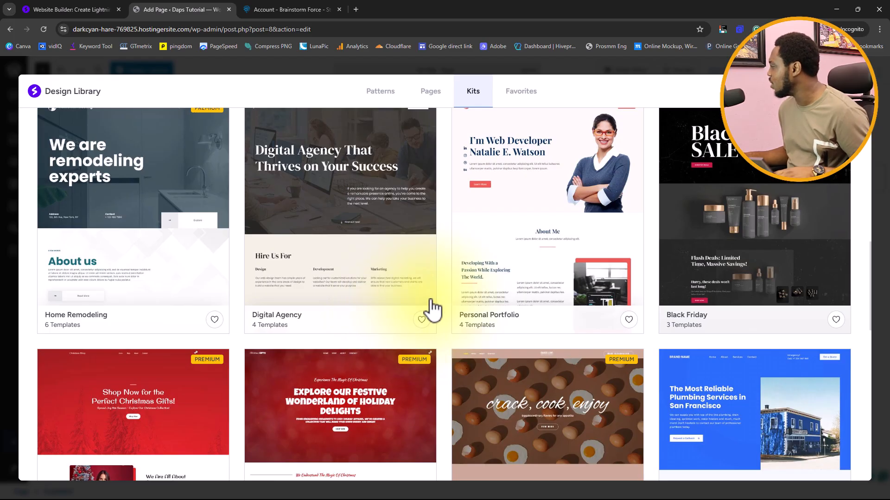
scroll(429, 308, down, 5)
scroll(433, 309, down, 2)
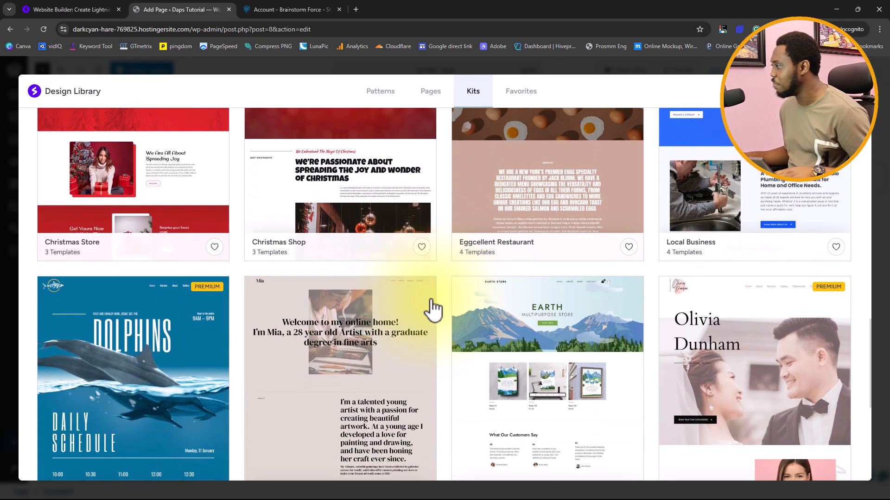
scroll(433, 309, up, 3)
scroll(433, 309, down, 6)
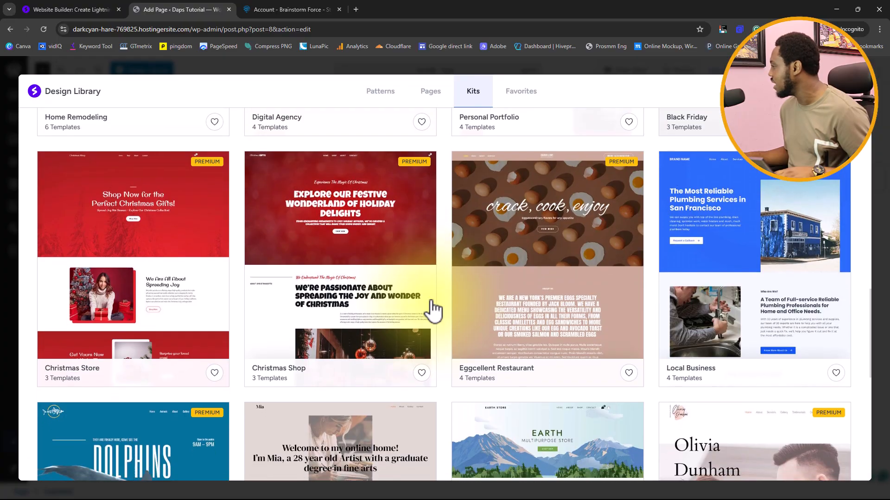
scroll(434, 310, down, 4)
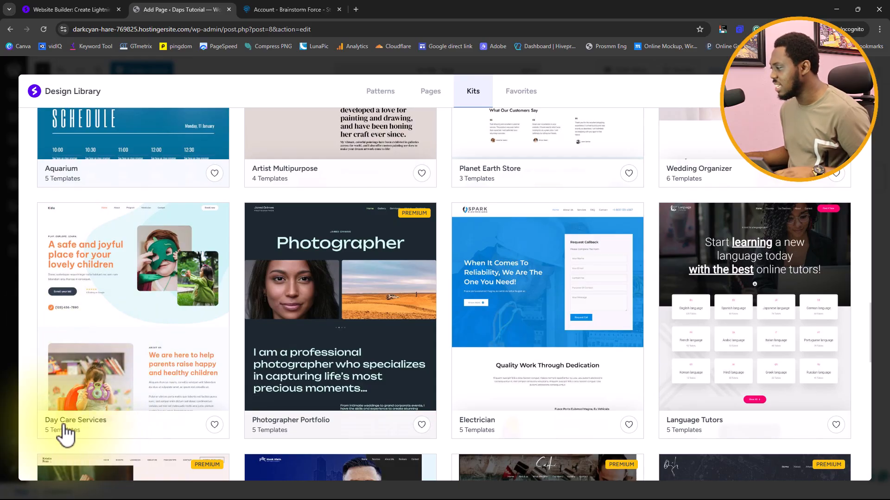
Check the pages of the Day Care Services kit and insert its Home template into the page
click(105, 338)
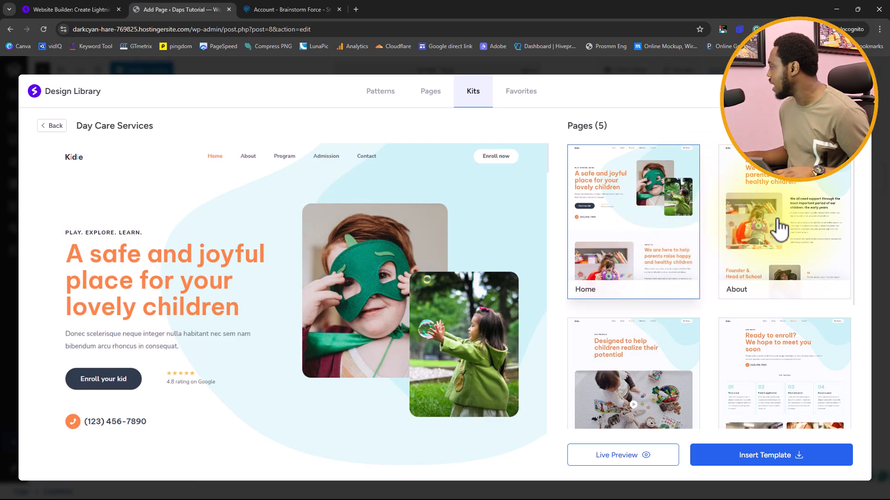
scroll(779, 231, down, 4)
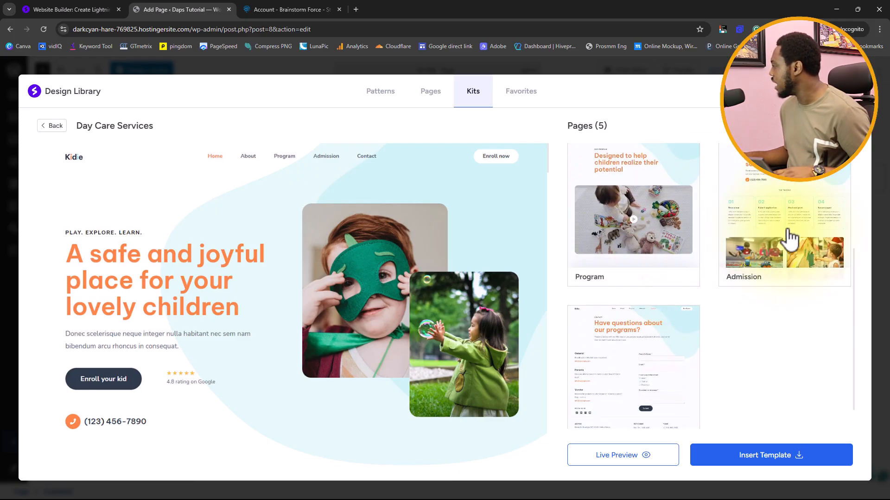
scroll(791, 239, down, 1)
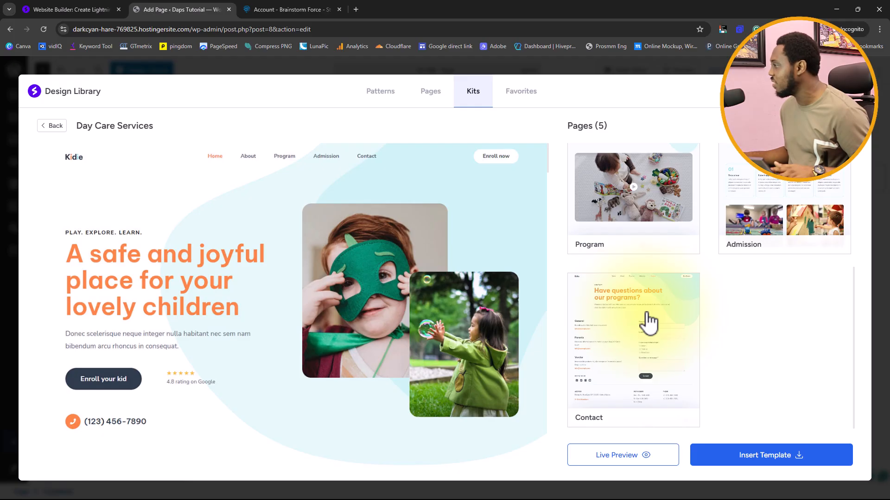
click(779, 455)
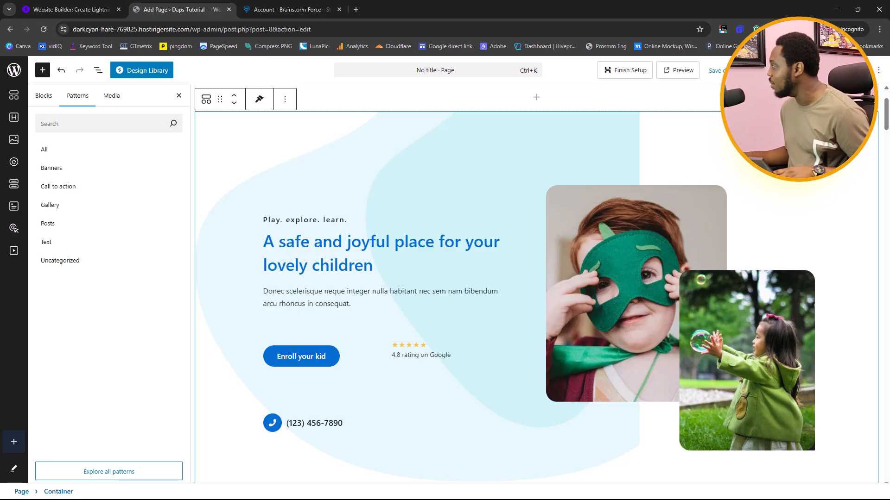
Examine the inserted day care template from its hero section through tuition, gallery and video to the testimonials
scroll(848, 225, down, 15)
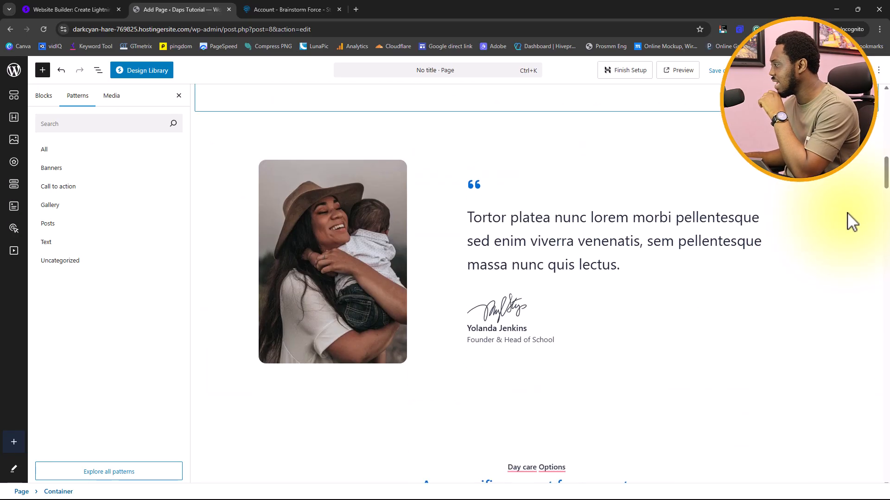
scroll(851, 223, down, 15)
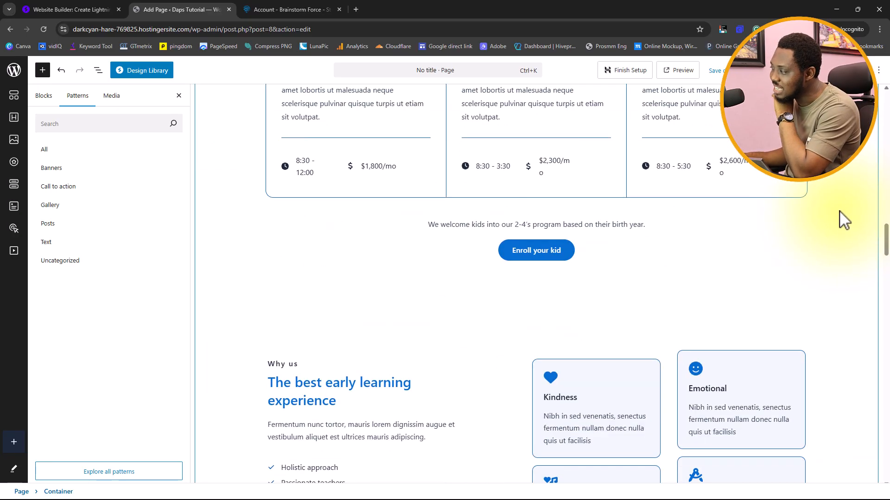
scroll(844, 219, down, 9)
scroll(843, 217, down, 15)
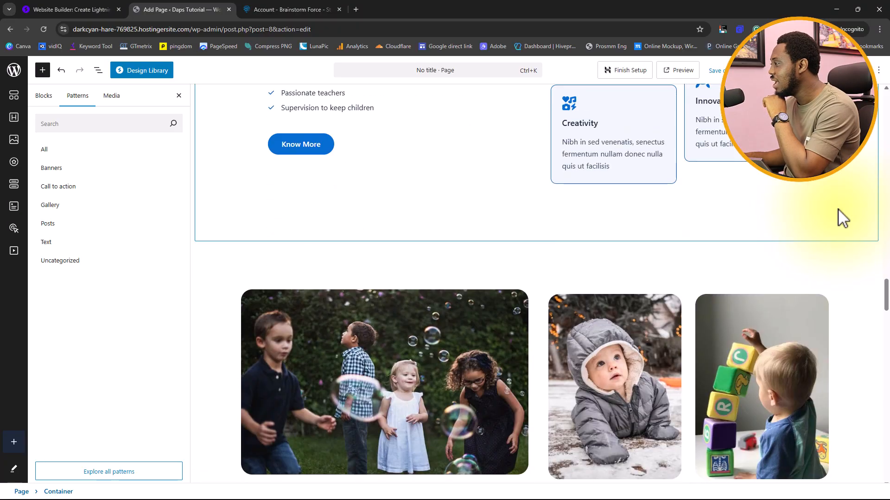
scroll(842, 218, down, 20)
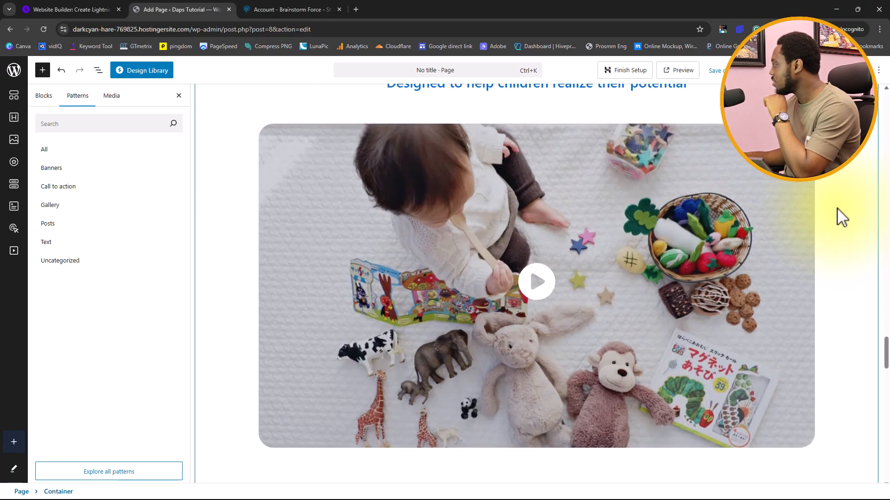
scroll(840, 218, down, 9)
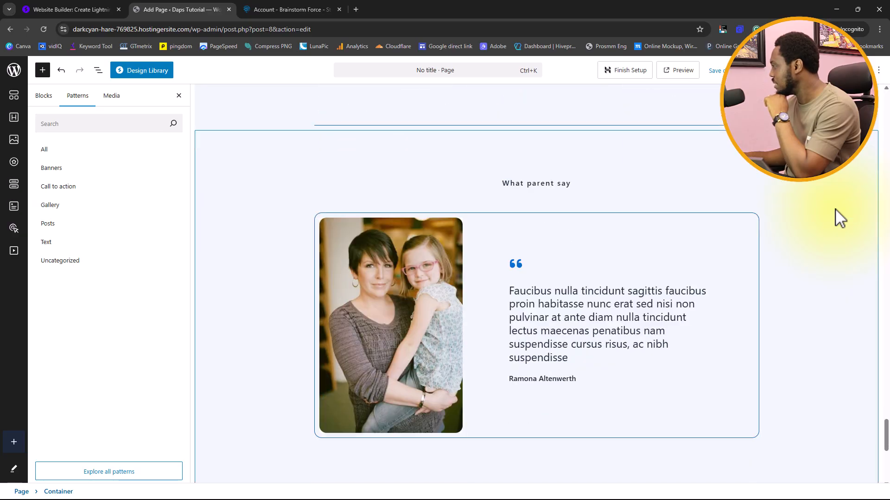
scroll(805, 210, up, 20)
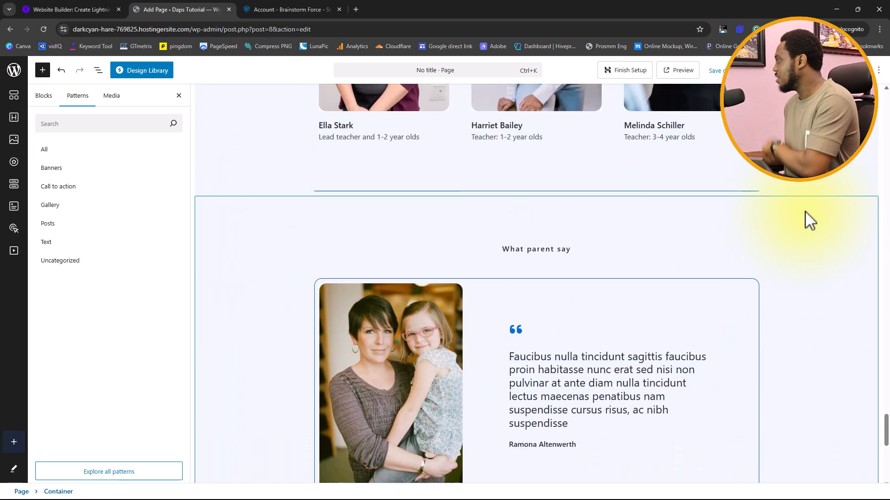
scroll(804, 210, up, 10)
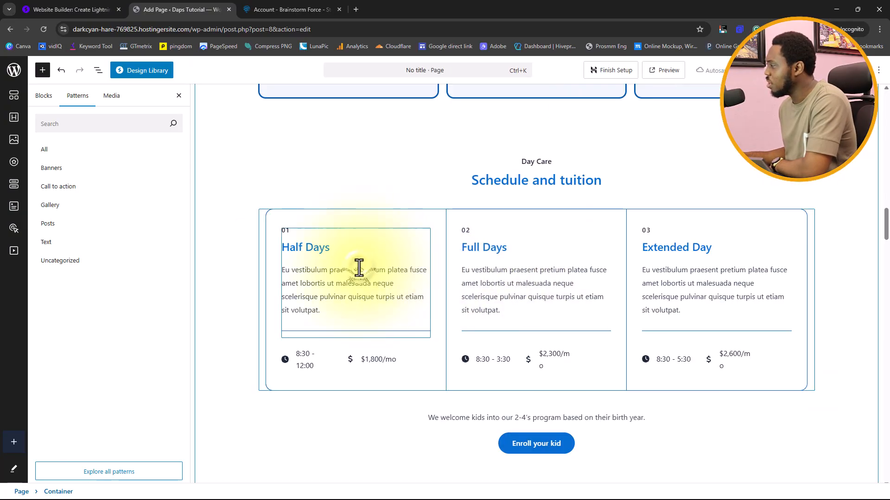
Show the block settings and replace the Half Days description under Schedule and tuition with a one-line greeting introducing the author by name
click(359, 268)
click(364, 299)
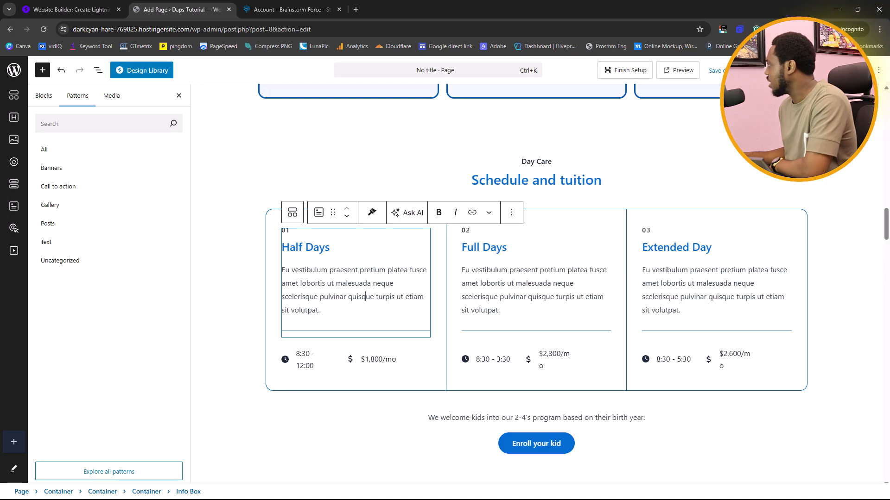
click(838, 70)
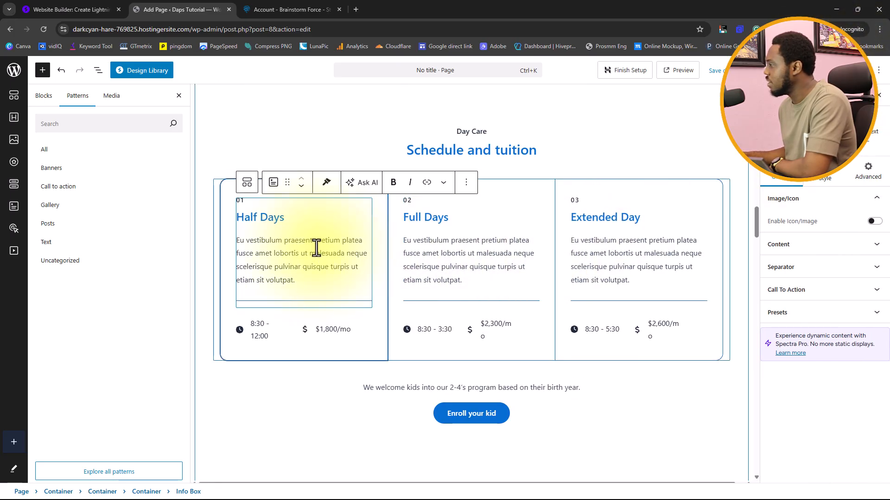
click(289, 242)
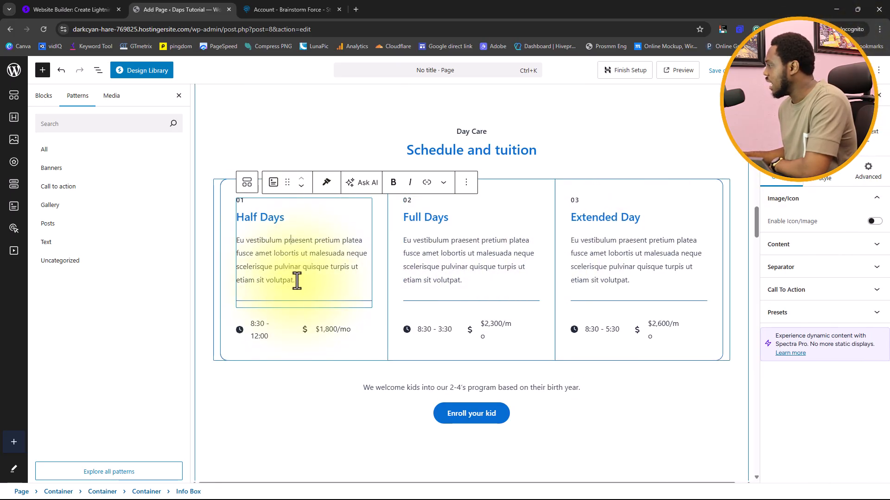
drag(284, 278, 237, 240)
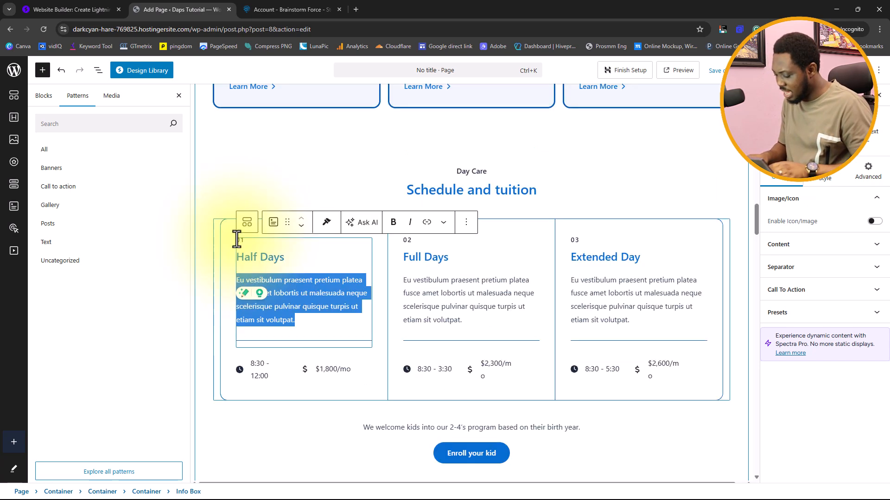
text(Hi, my name is Daps)
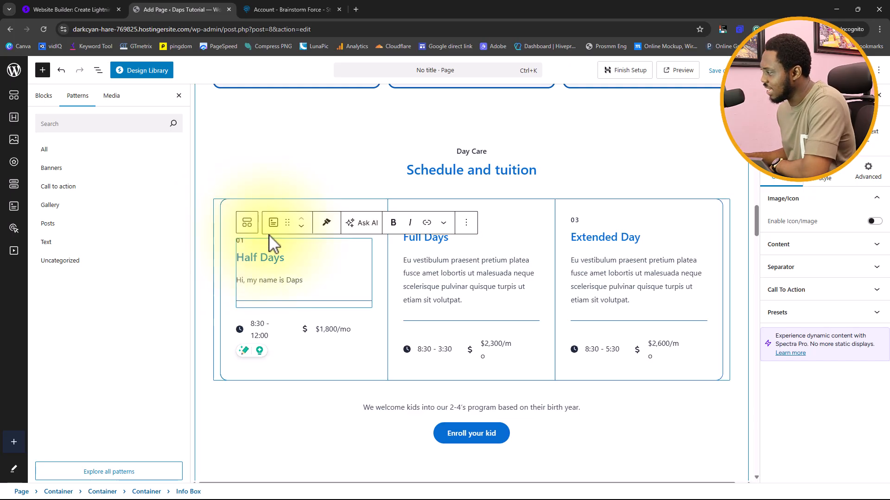
Publish the day care page with immediate publication
scroll(407, 264, up, 6)
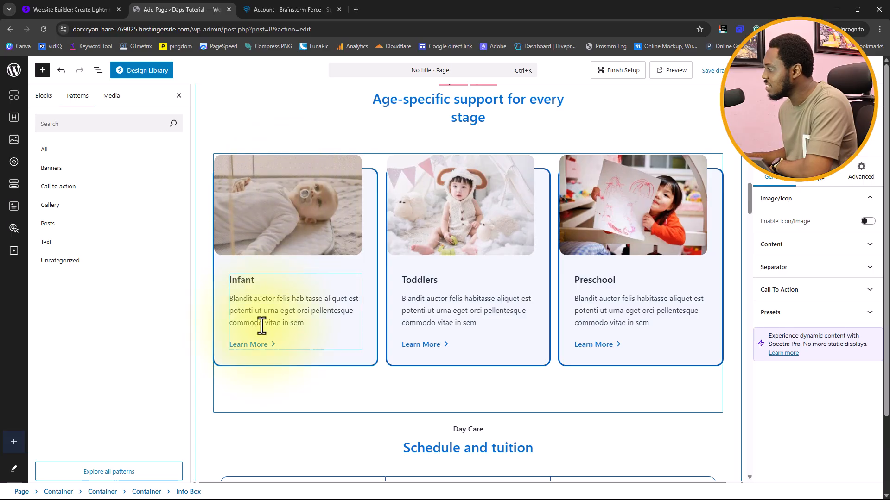
scroll(498, 229, up, 10)
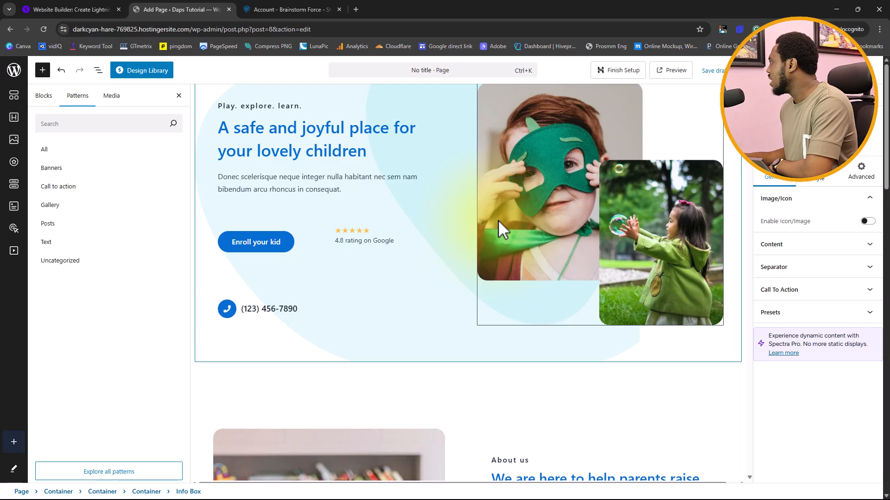
click(847, 70)
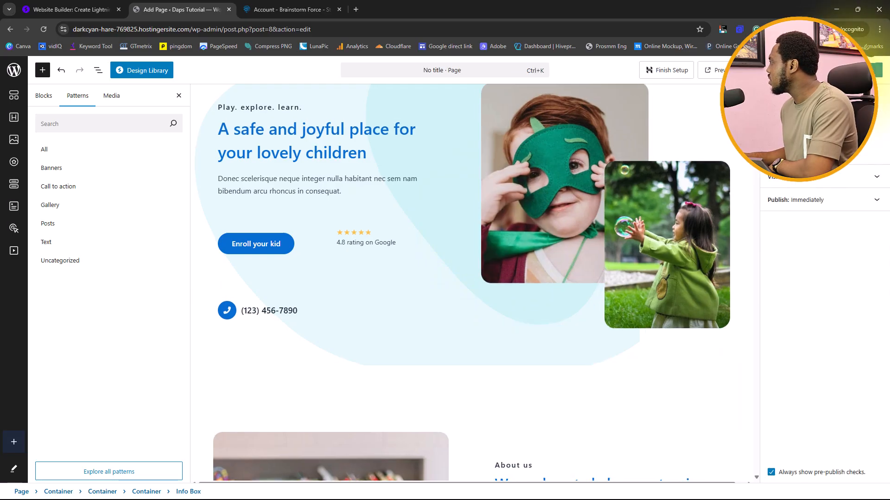
click(847, 70)
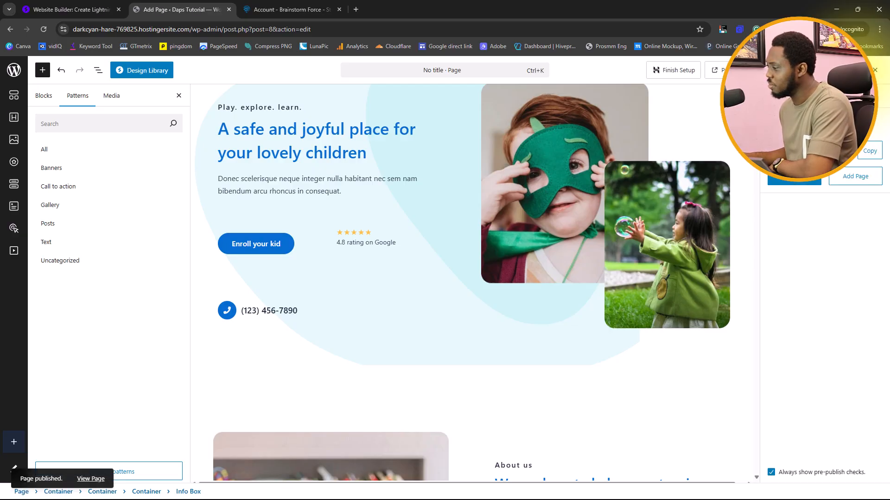
View the published day care page on the live site and look through its sections
click(91, 479)
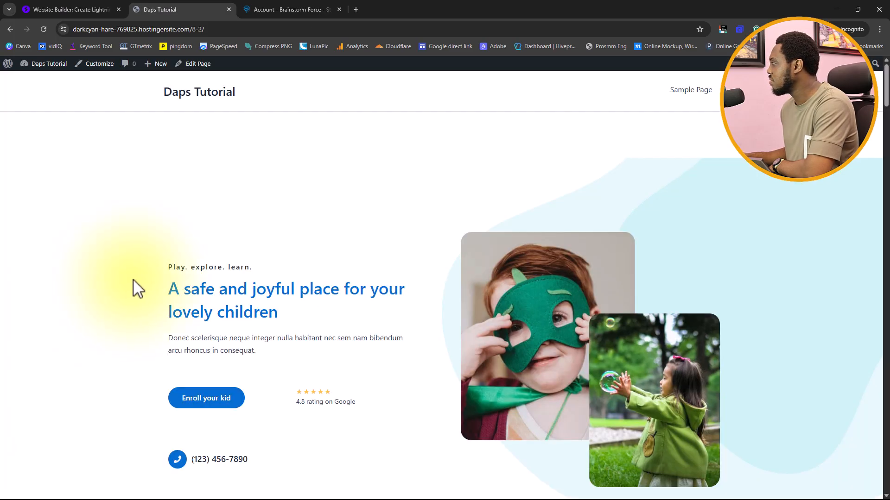
scroll(485, 204, down, 20)
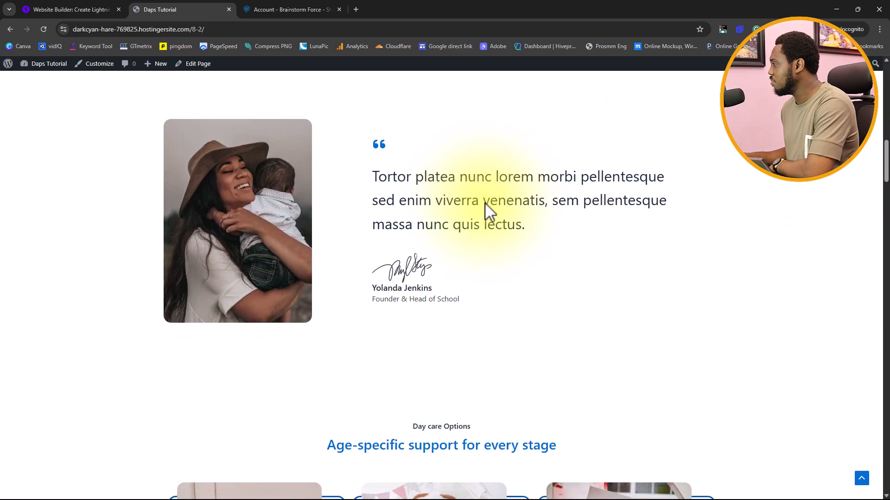
scroll(485, 212, down, 20)
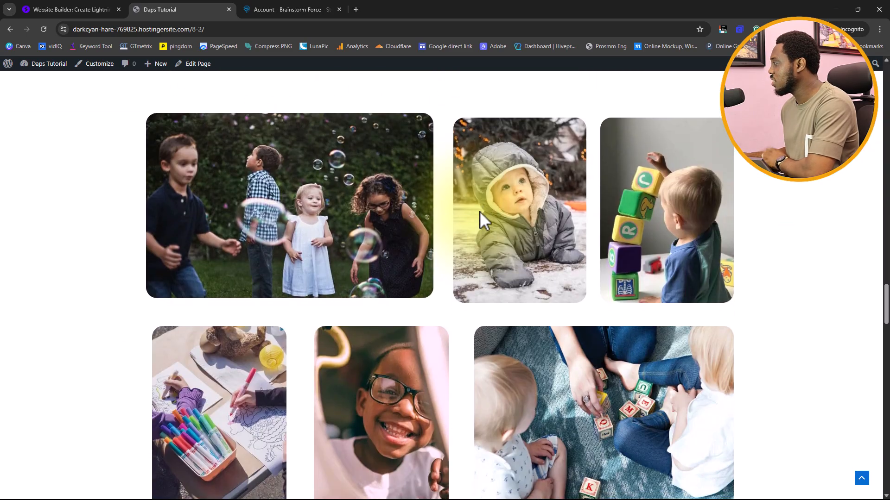
Look through the rest of the published day care page down to the footer, and recheck the hero and About us sections
scroll(479, 212, down, 20)
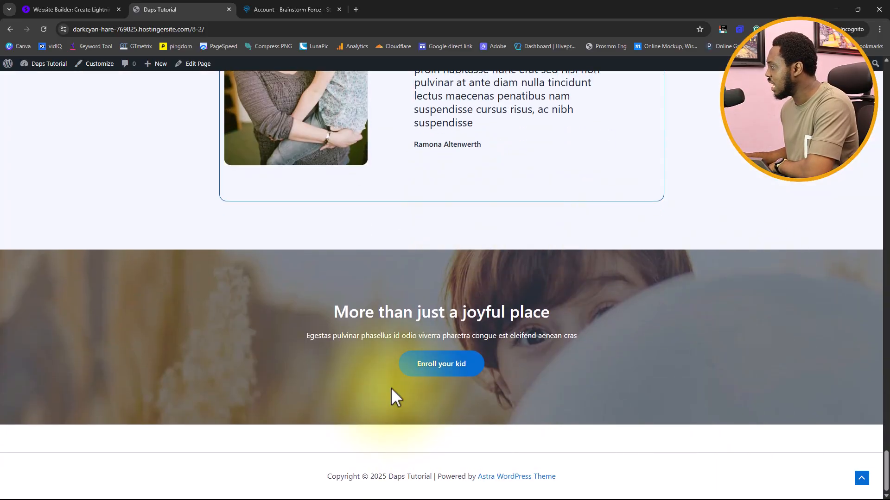
click(861, 478)
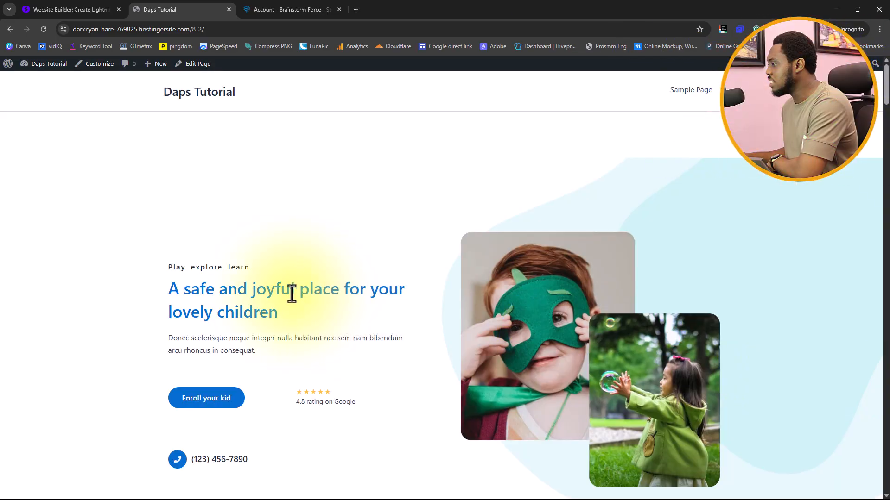
scroll(280, 288, down, 6)
scroll(280, 288, down, 4)
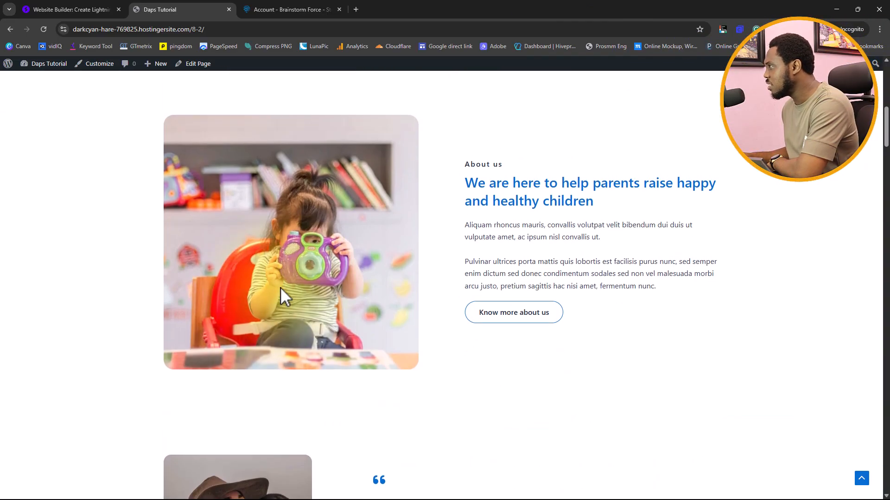
scroll(280, 287, up, 10)
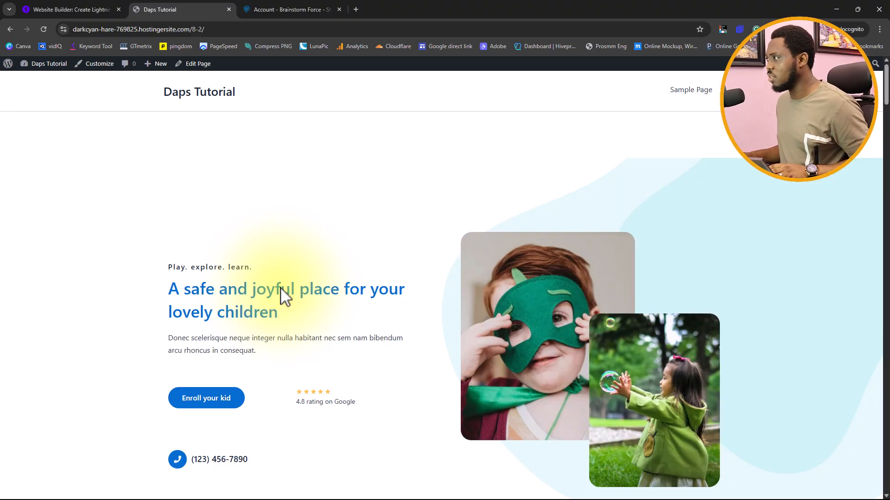
Open the GTmetrix and Pingdom website speed test tools, each in its own new browser tab
click(356, 10)
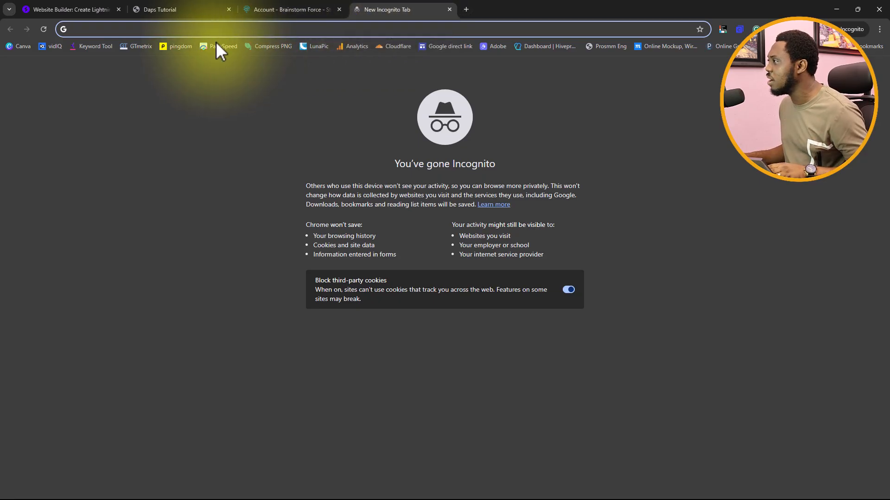
click(138, 45)
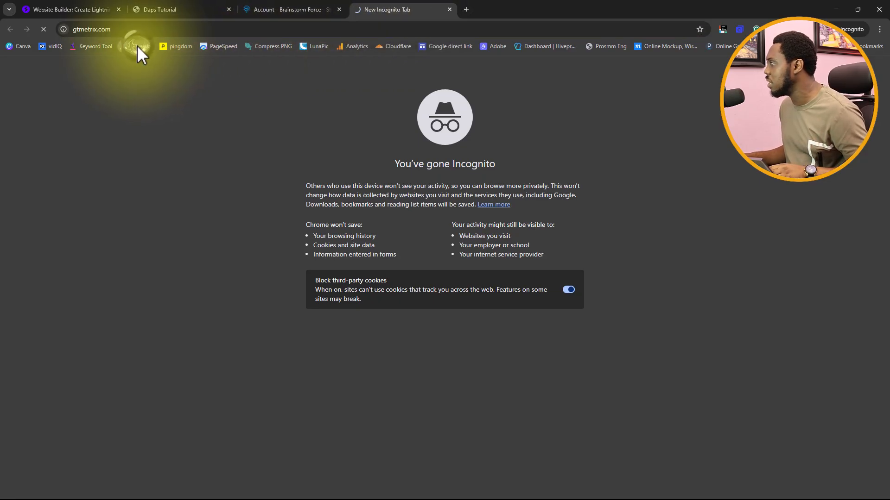
click(468, 7)
click(176, 46)
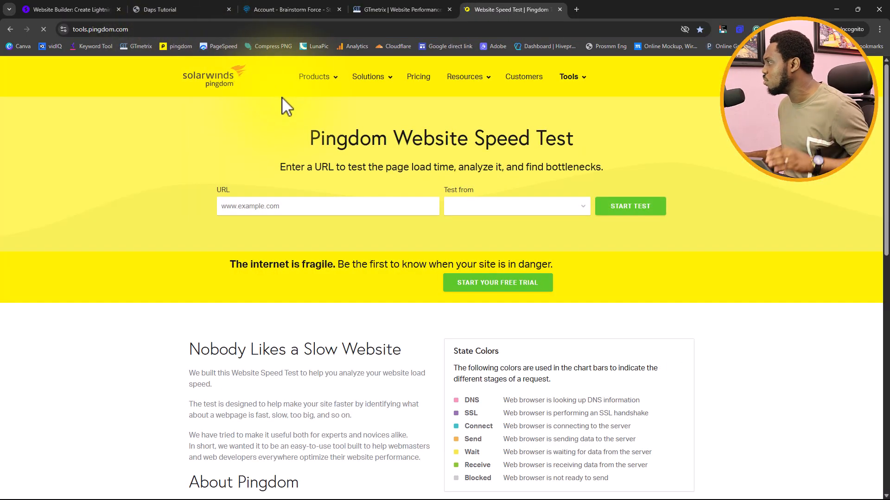
Copy the published day care page's address and run a GTmetrix speed test on it
click(173, 10)
click(108, 29)
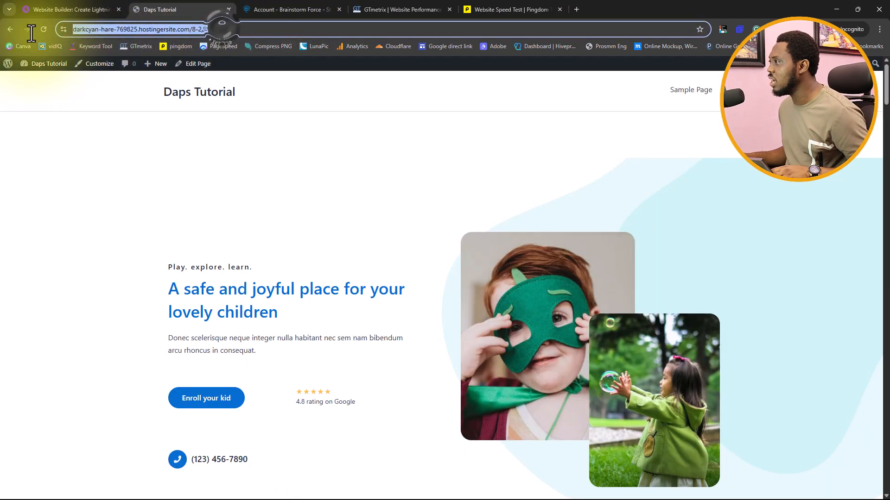
right_click(107, 29)
click(134, 93)
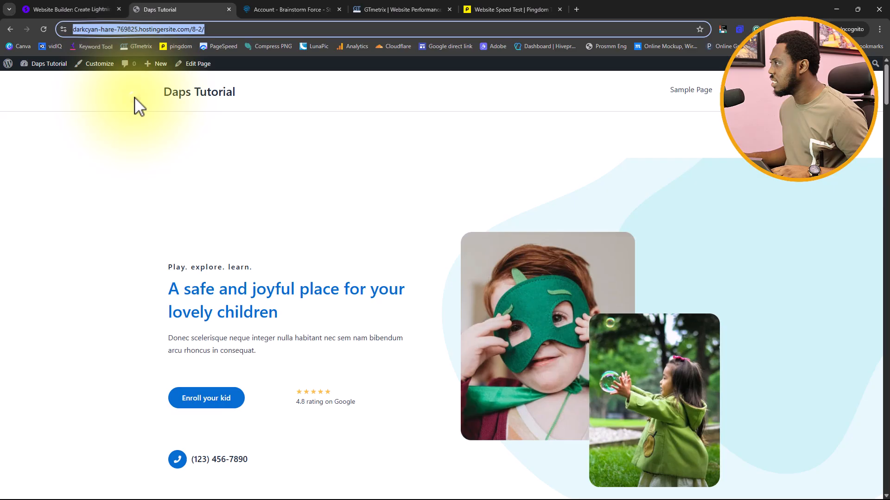
click(404, 9)
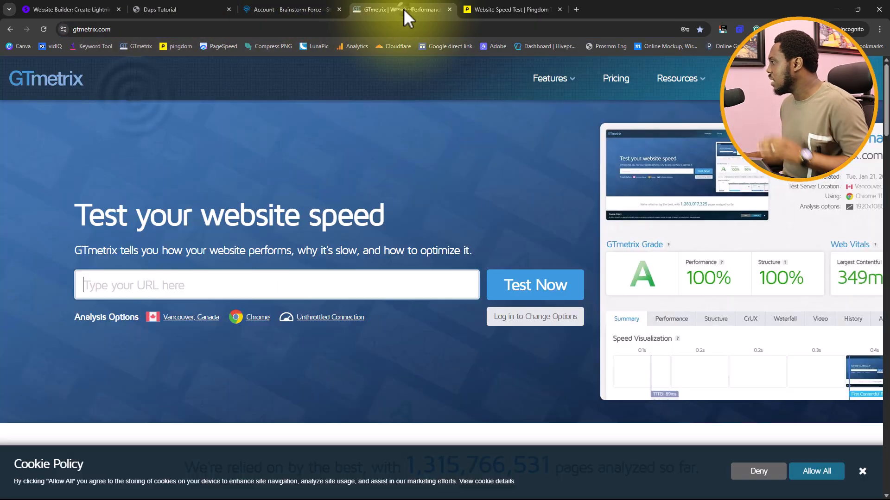
click(94, 283)
key(ctrl+v)
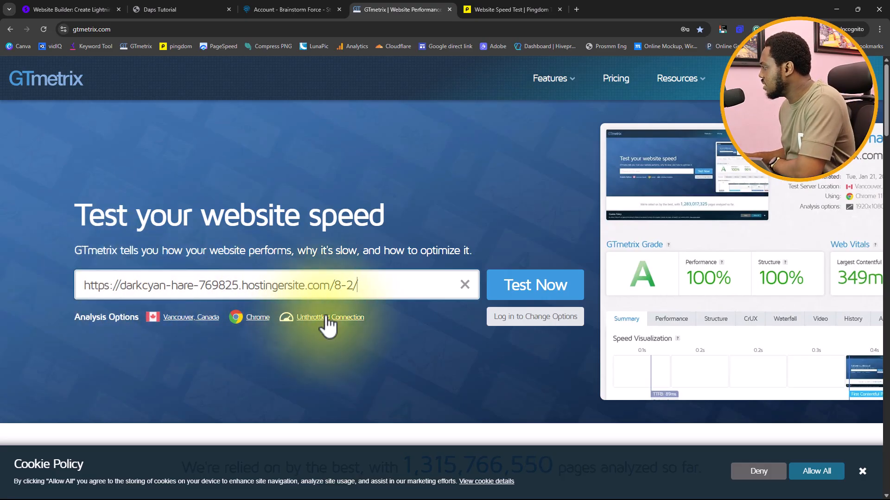
click(517, 291)
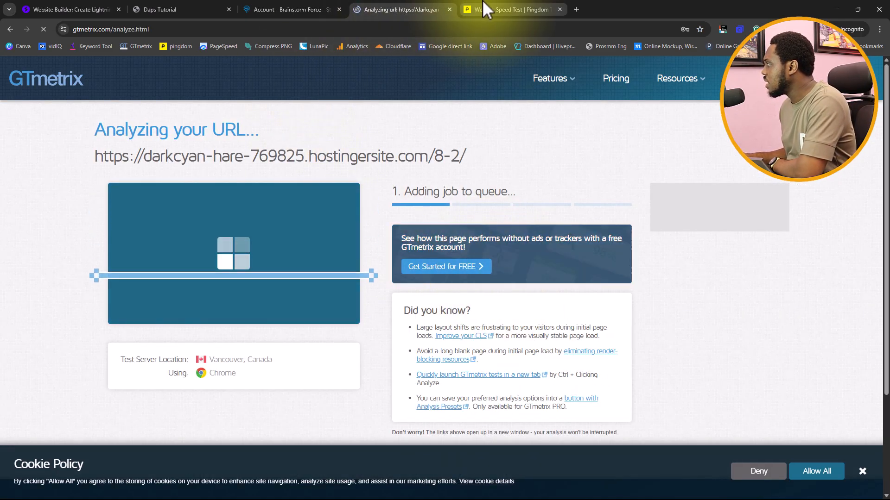
Run a Pingdom speed test on the same page address from Europe - United Kingdom - London
click(485, 2)
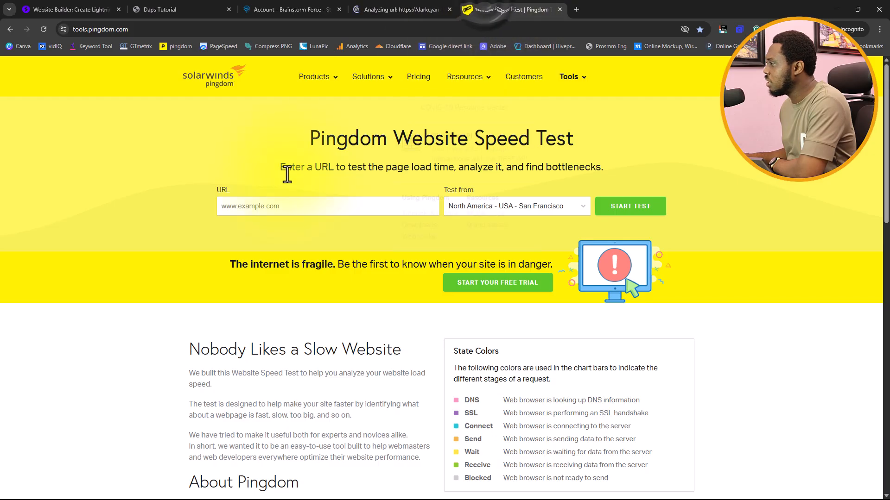
click(246, 210)
key(ctrl+v)
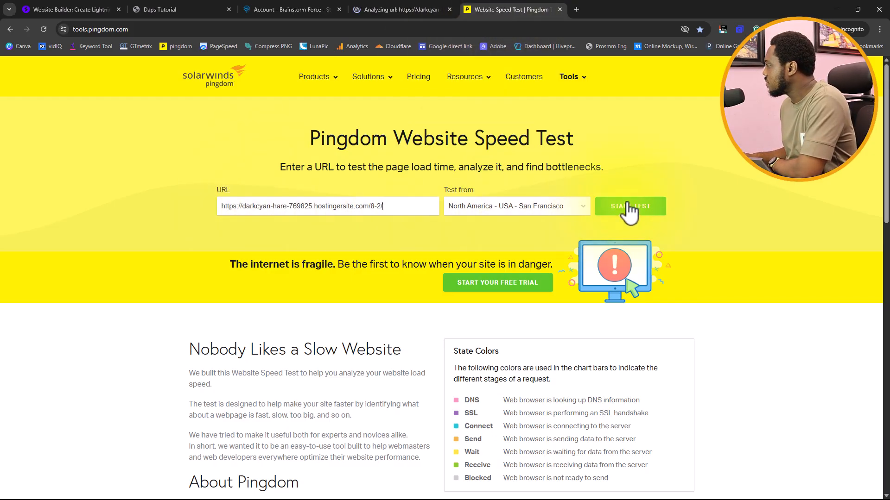
click(580, 210)
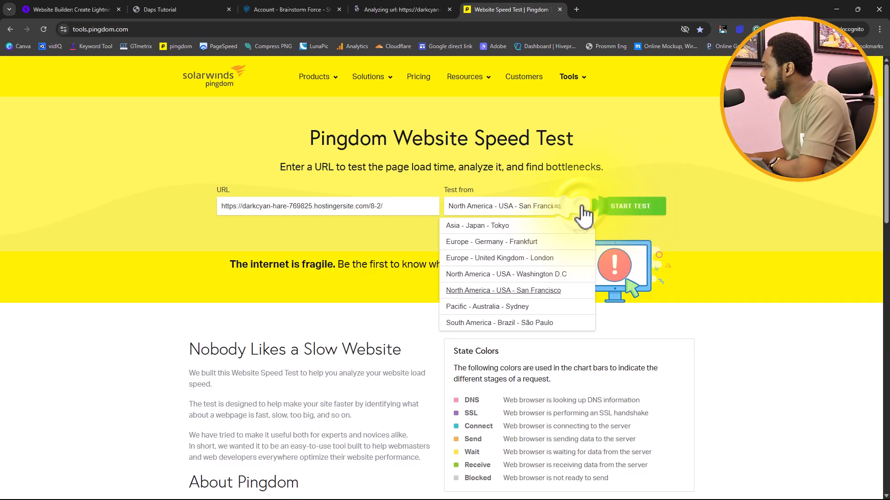
click(513, 262)
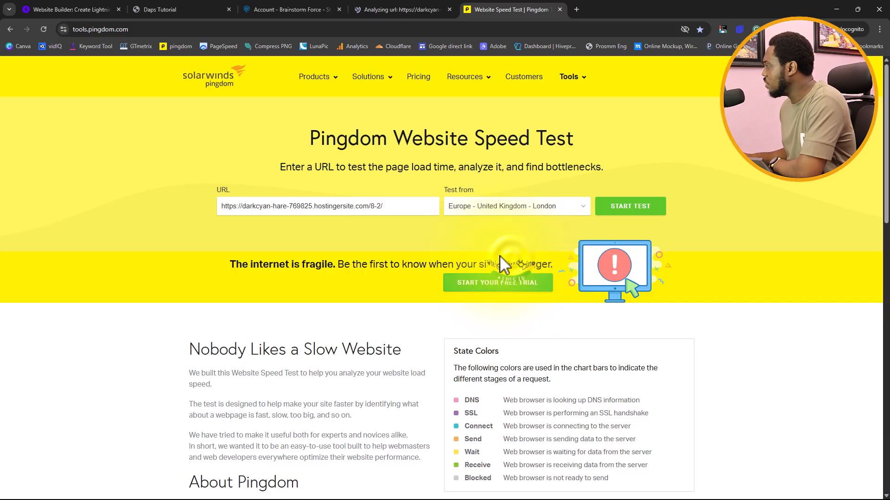
click(621, 214)
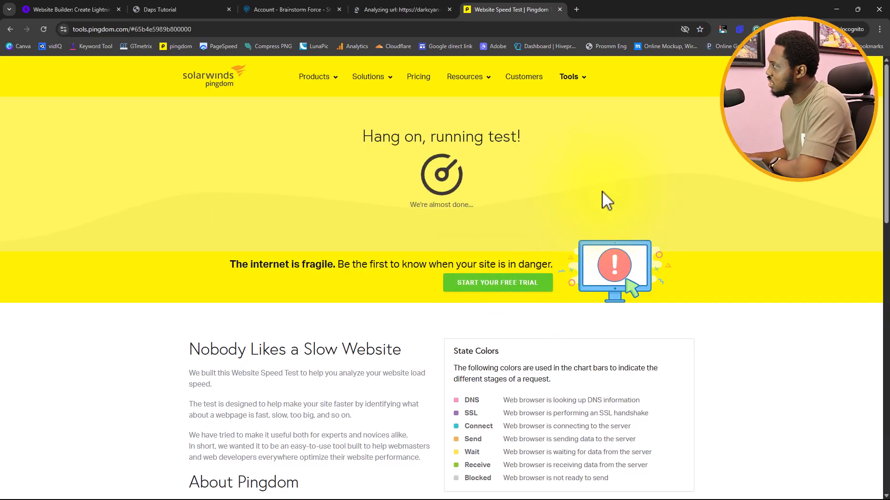
Review the GTmetrix report's grade, performance, structure and Web Vitals, highlighting the Largest Contentful Paint value
click(419, 10)
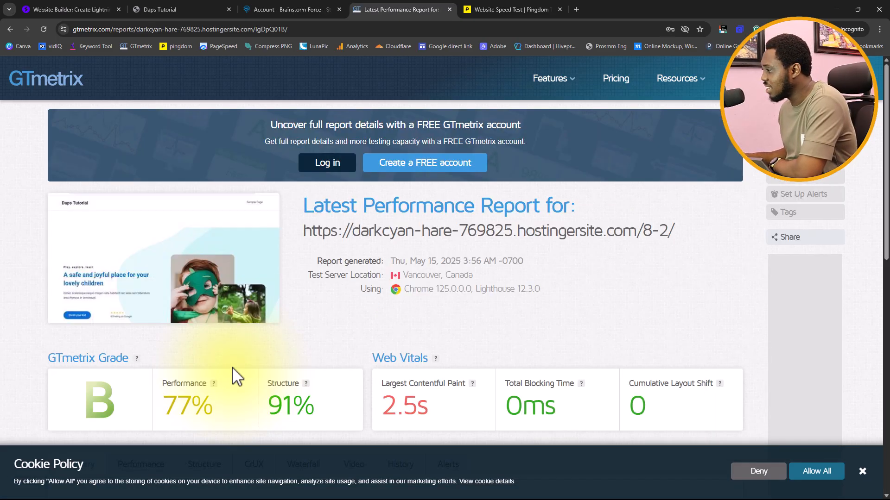
scroll(39, 320, down, 4)
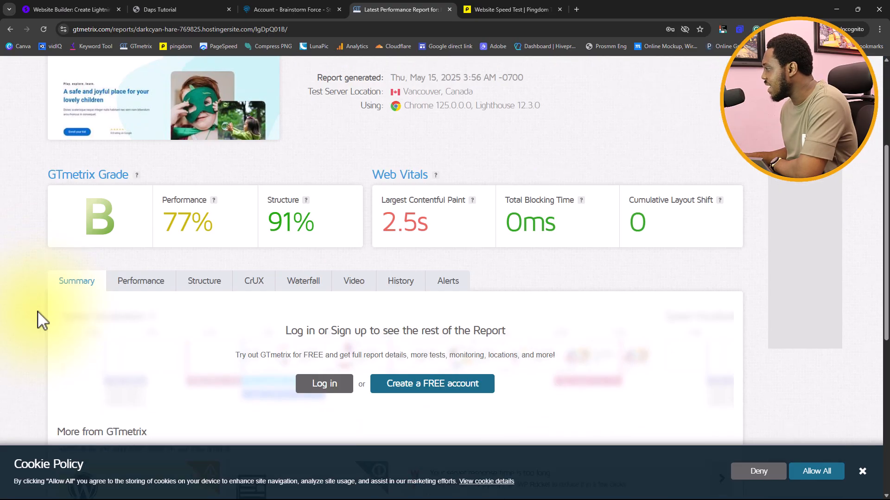
scroll(36, 320, down, 1)
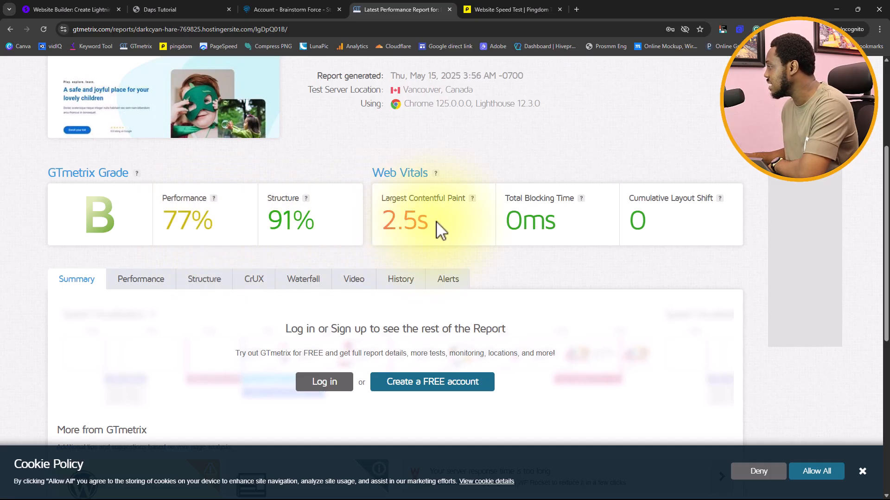
double_click(408, 222)
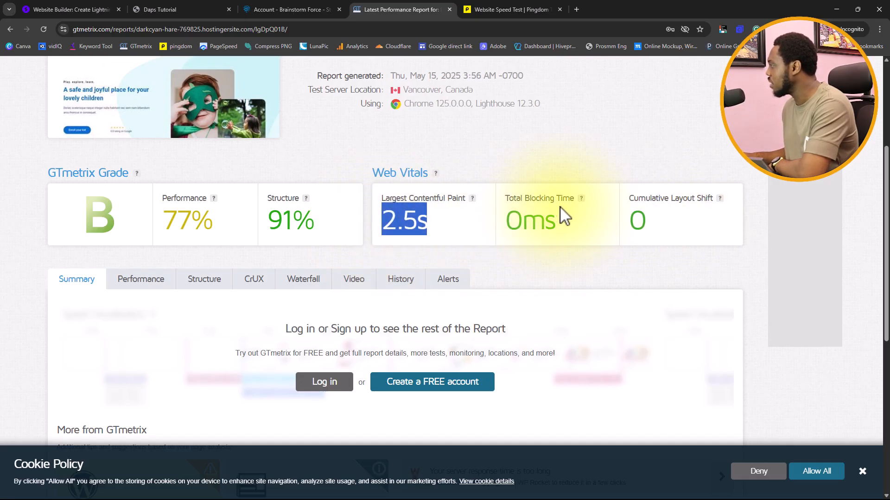
scroll(573, 223, down, 3)
scroll(509, 241, up, 1)
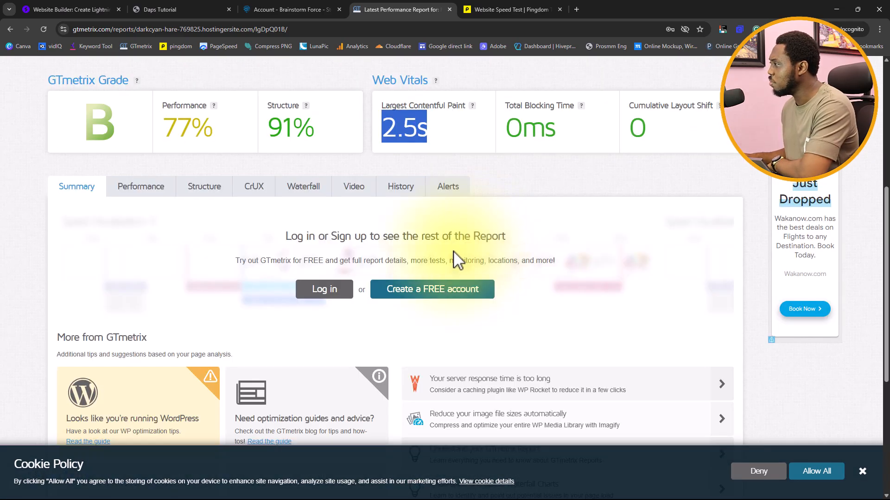
Log in to GTmetrix and examine the full report's speed visualization and top issues on server response time and the lazy-loaded LCP image
click(320, 288)
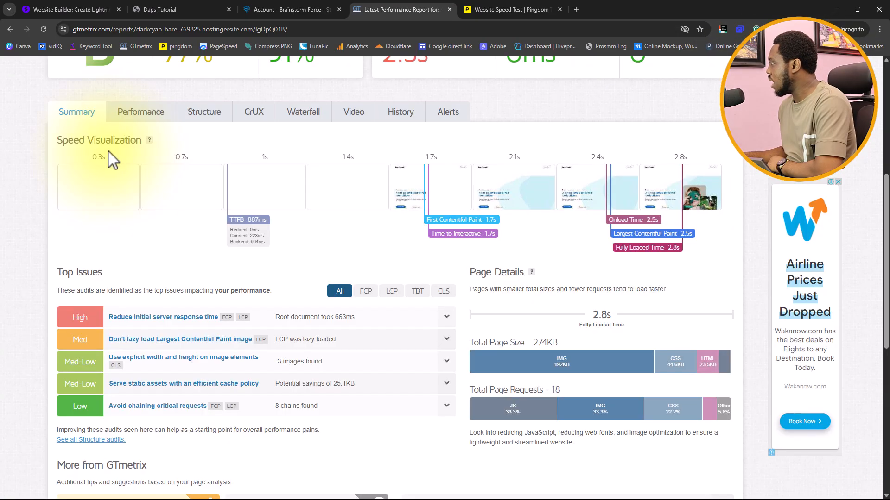
scroll(363, 145, down, 2)
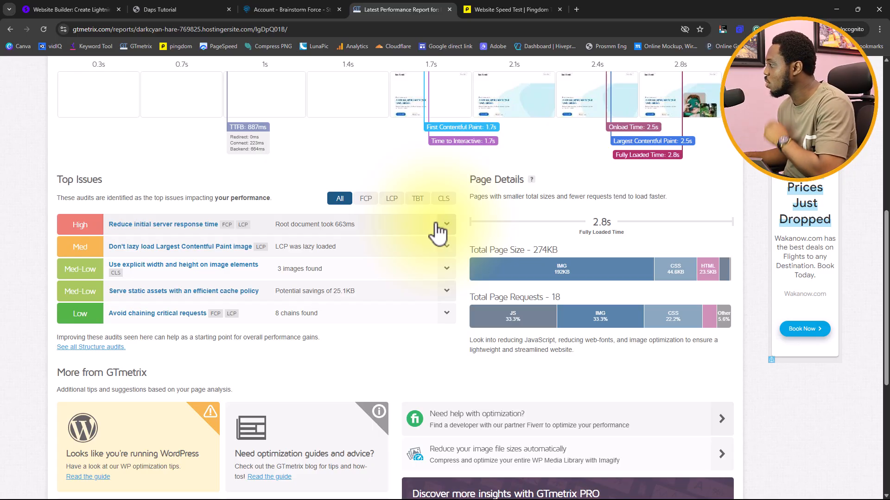
click(445, 226)
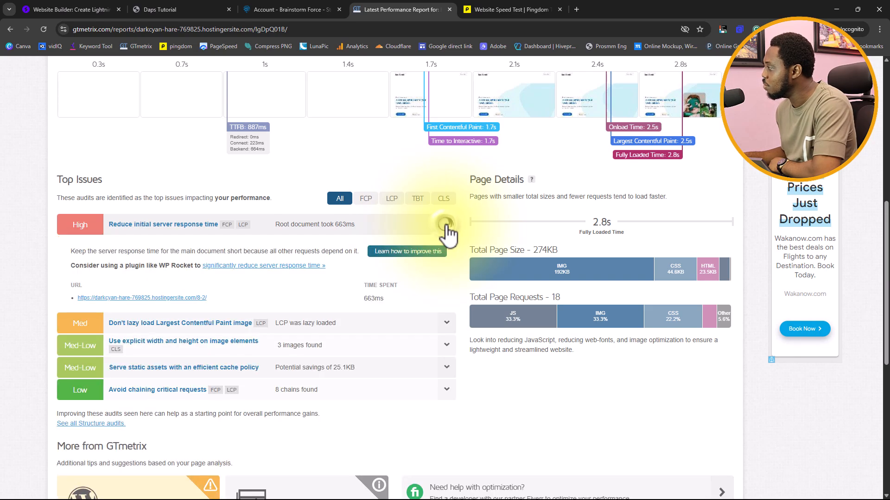
click(444, 225)
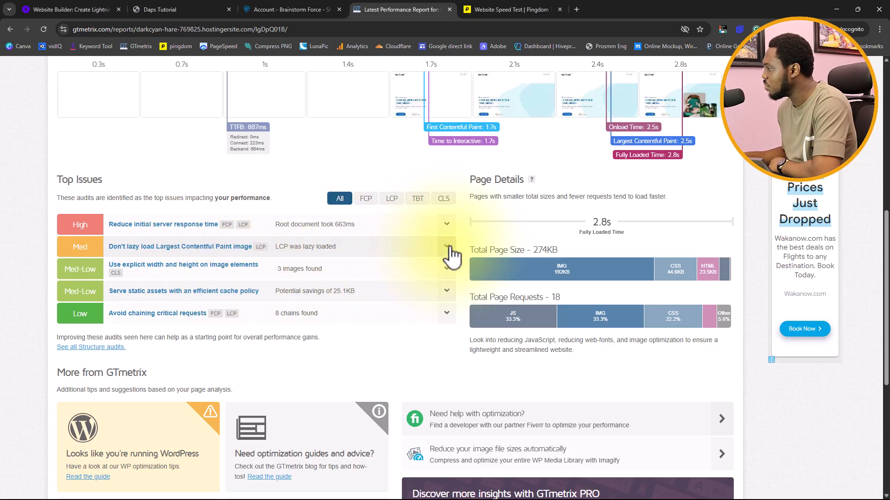
click(447, 247)
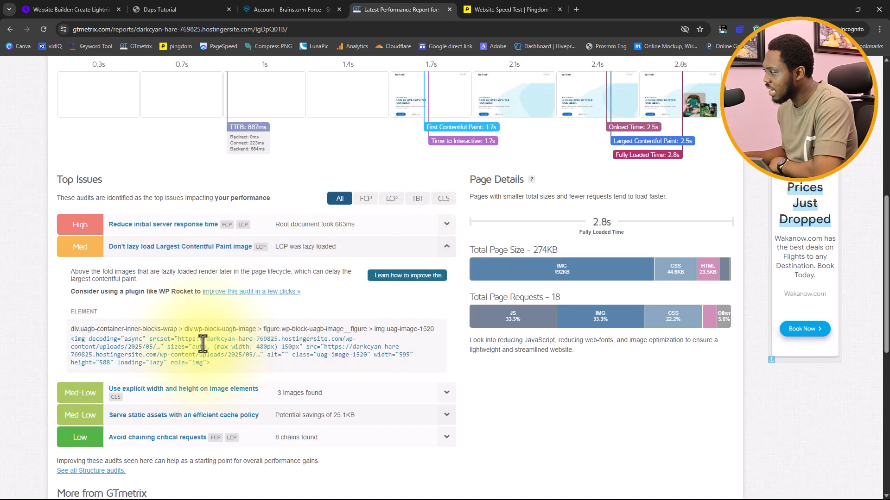
drag(221, 364, 74, 340)
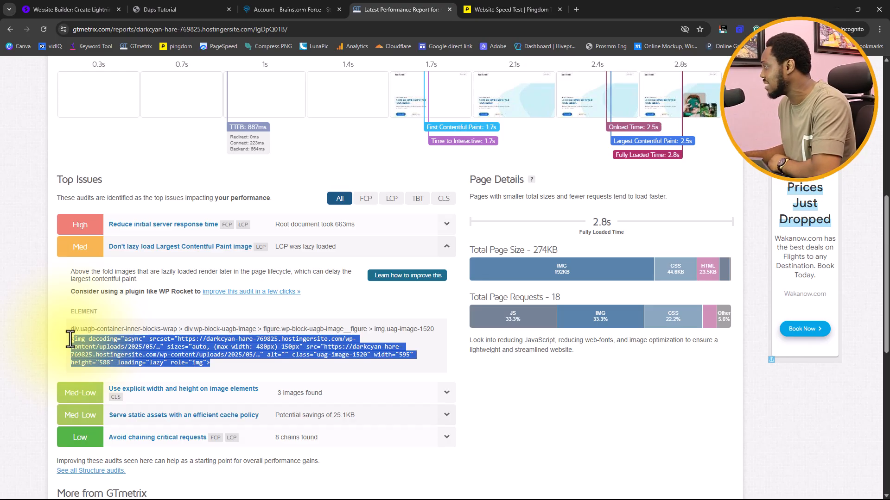
scroll(441, 318, up, 6)
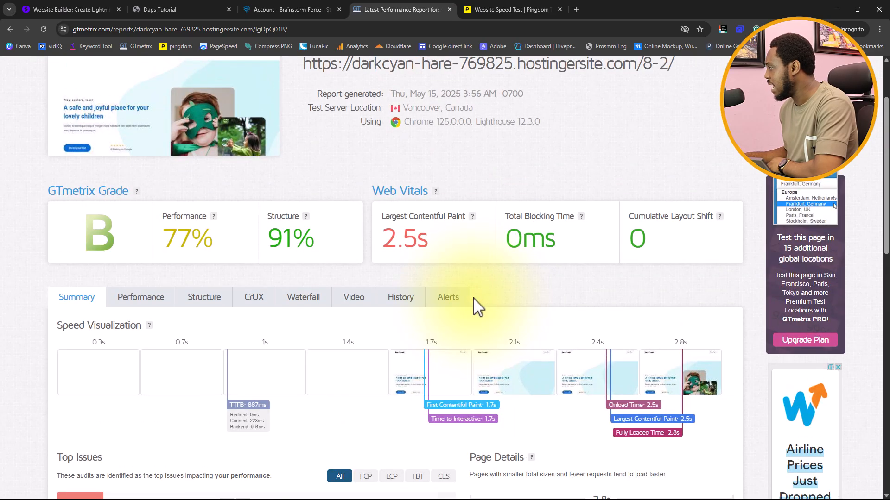
scroll(478, 306, up, 2)
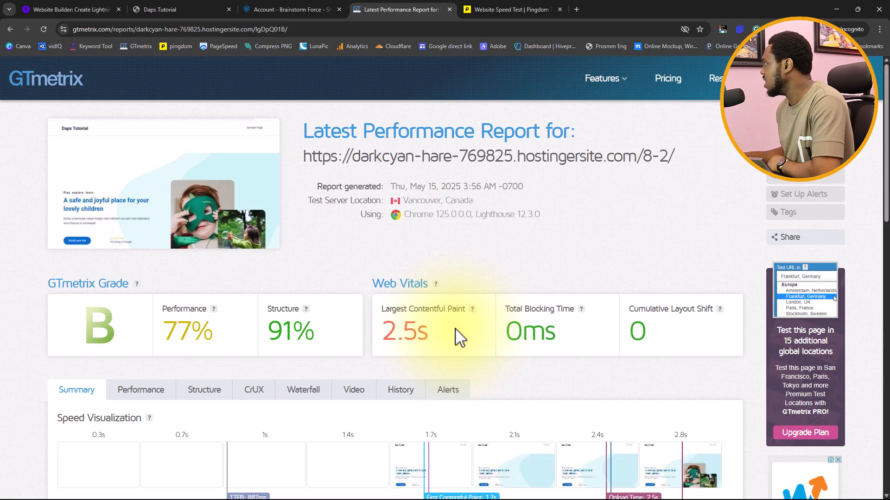
Review the Pingdom results, highlighting the load time and expanding the Compress components with gzip suggestion
click(519, 5)
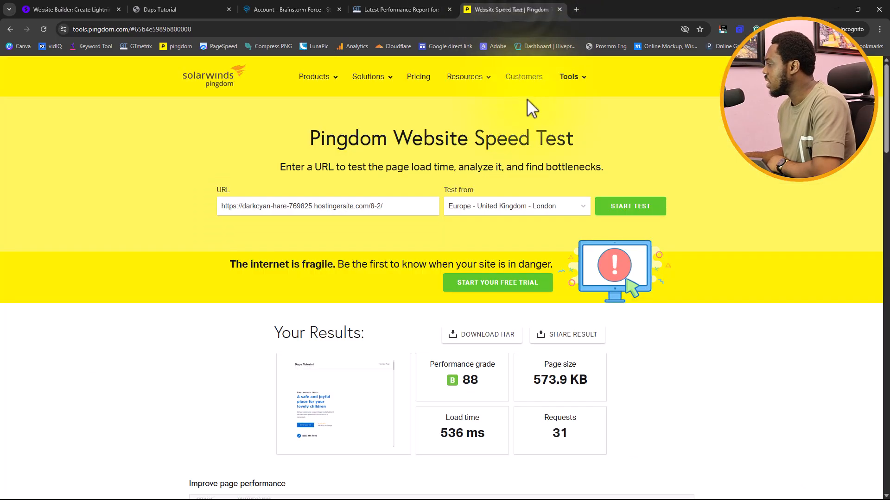
scroll(665, 206, down, 4)
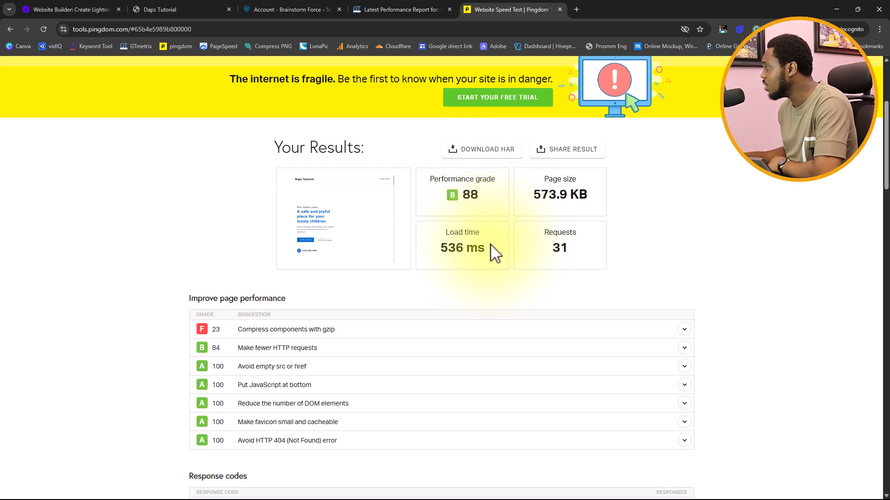
drag(488, 251, 438, 264)
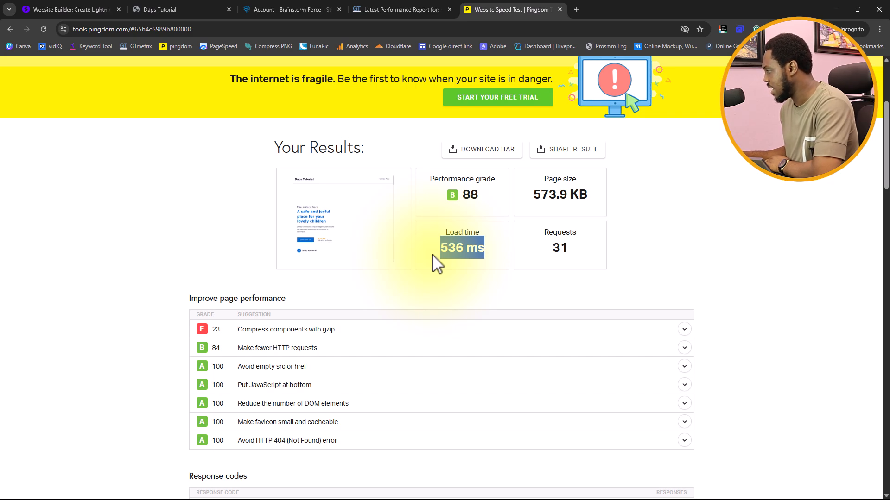
scroll(770, 266, down, 2)
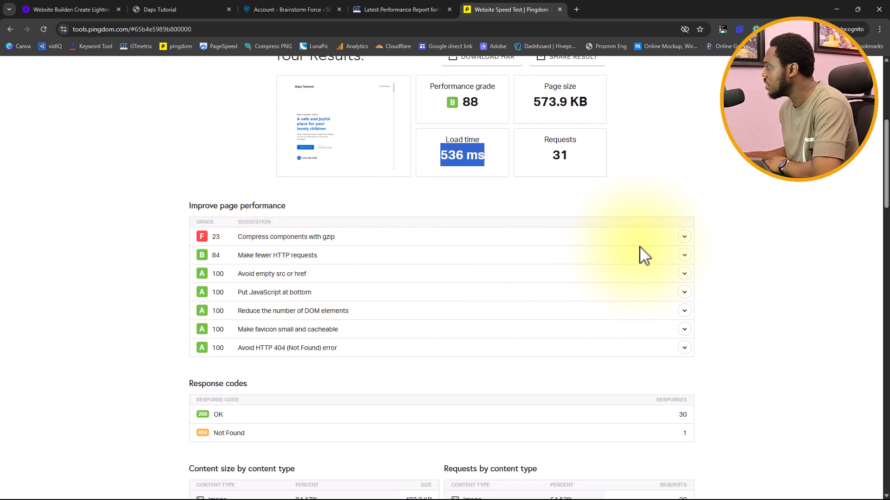
click(686, 237)
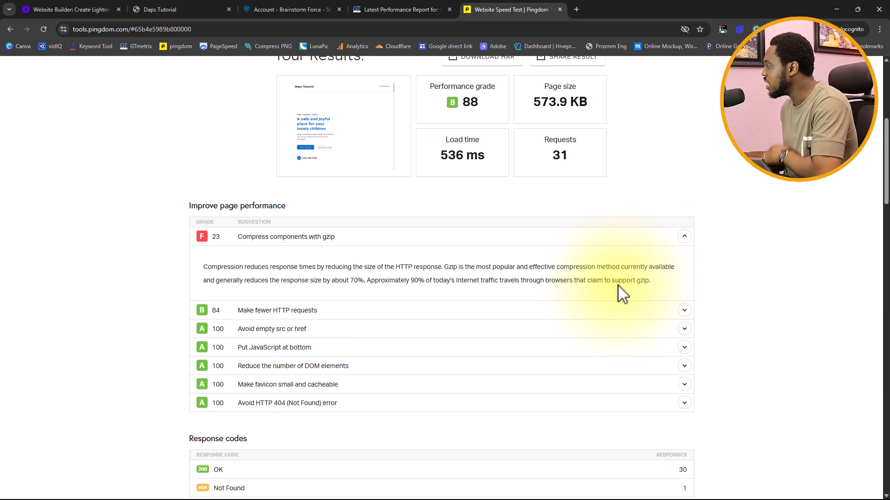